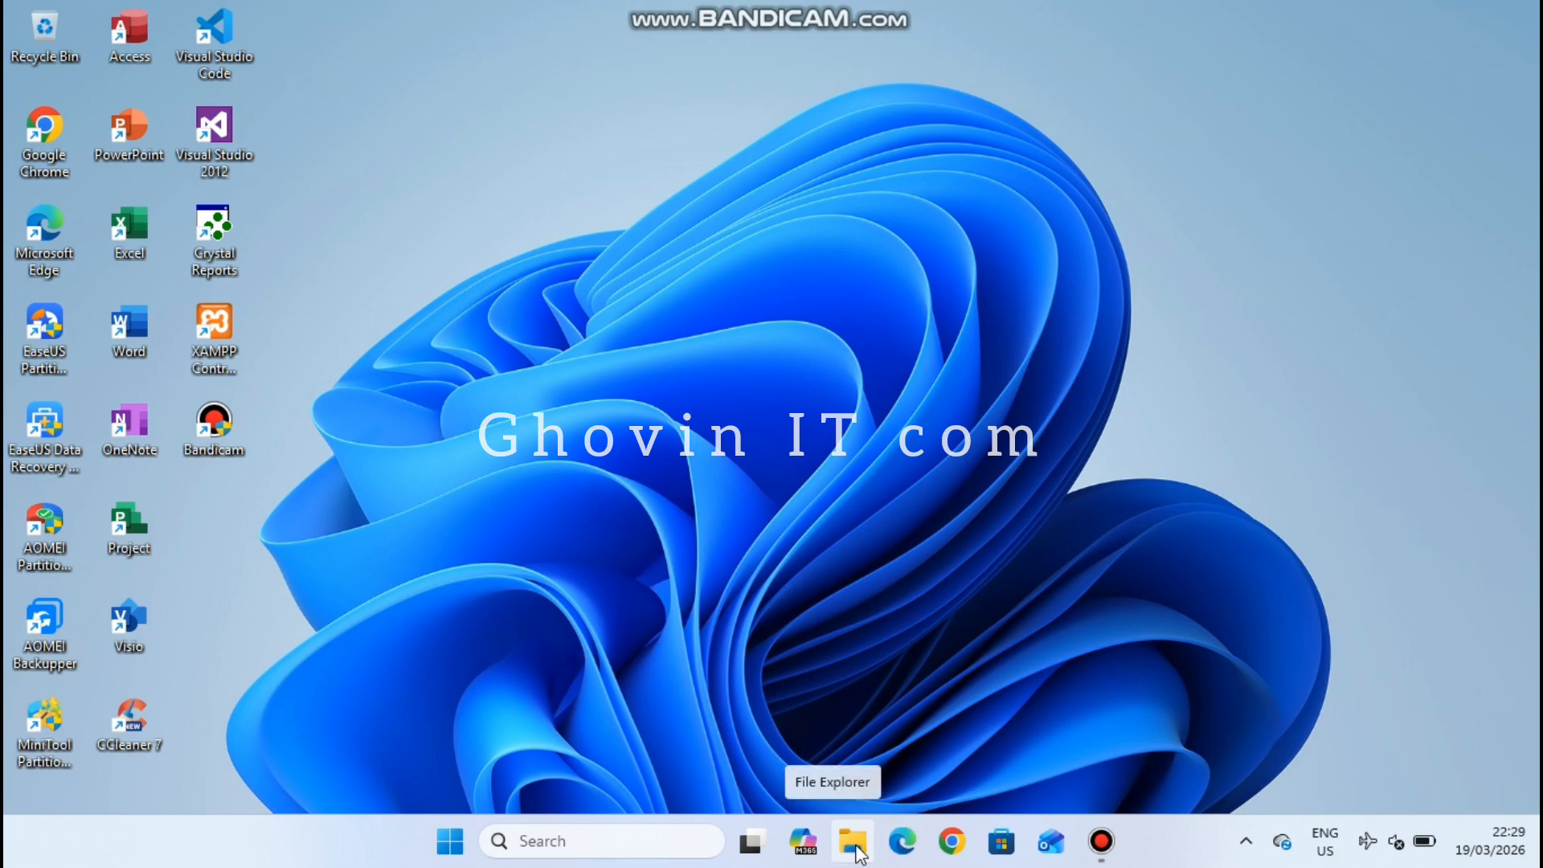
- Switch to File Explorer and show the drives under This PC
click(857, 852)
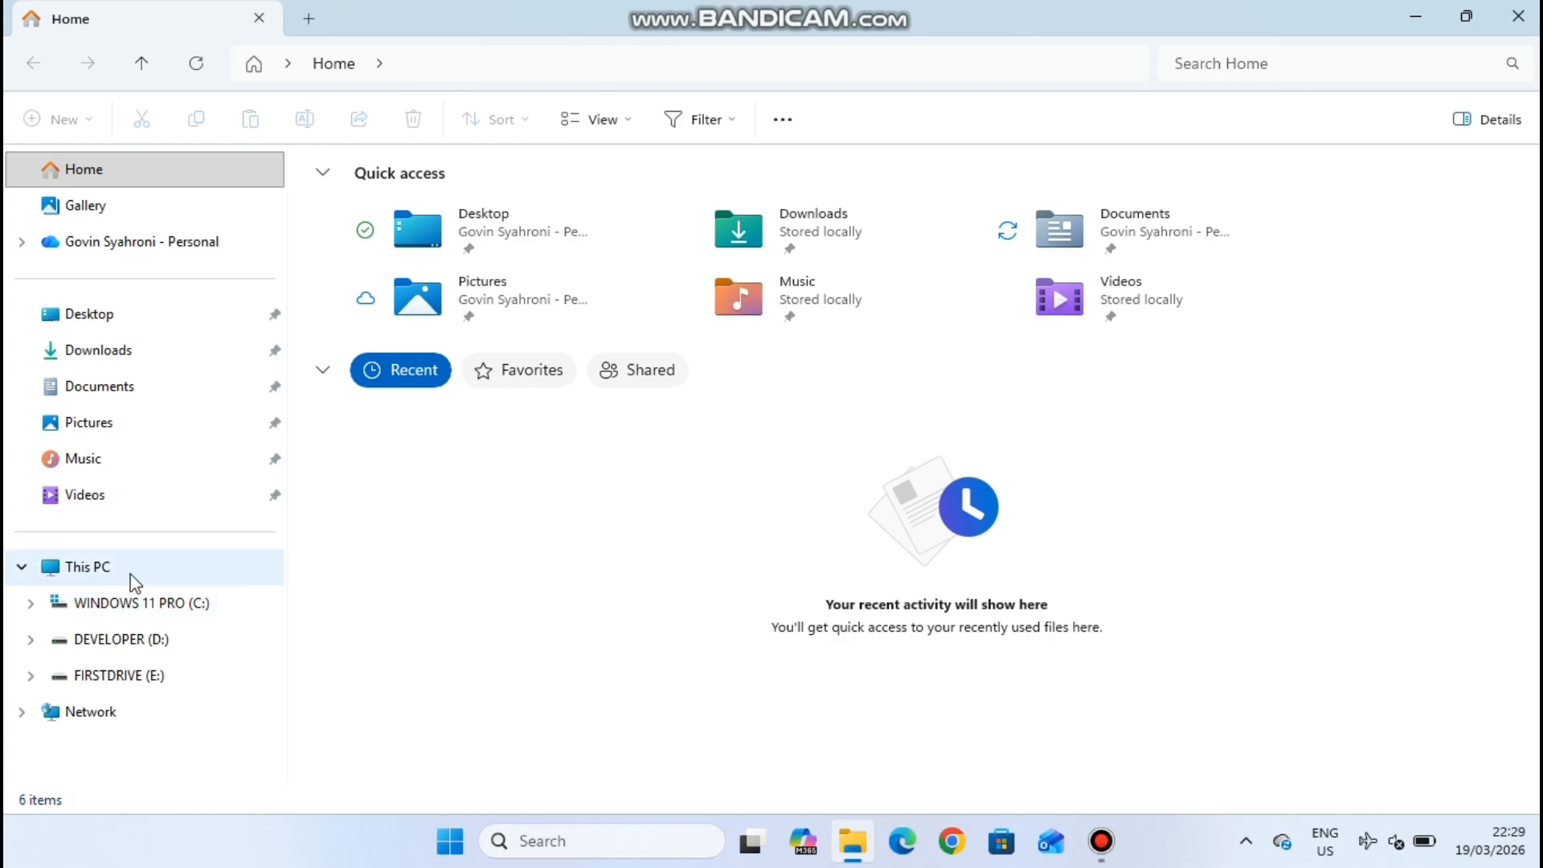
click(112, 584)
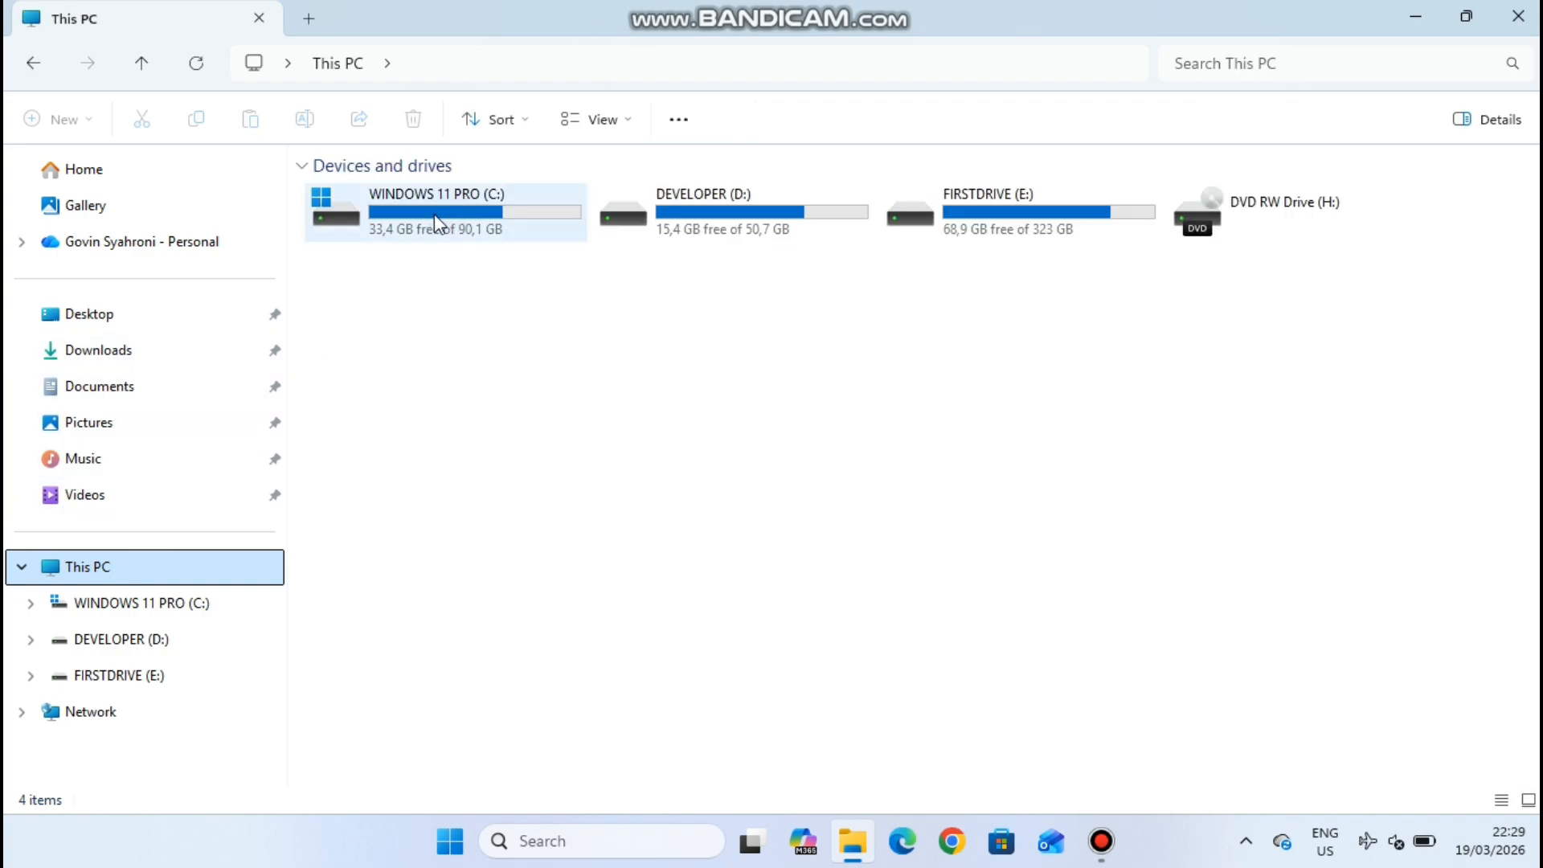
- Look at the folders on the WINDOWS 11 PRO (C:) drive and return to the drive overview
mouse_move(465, 210)
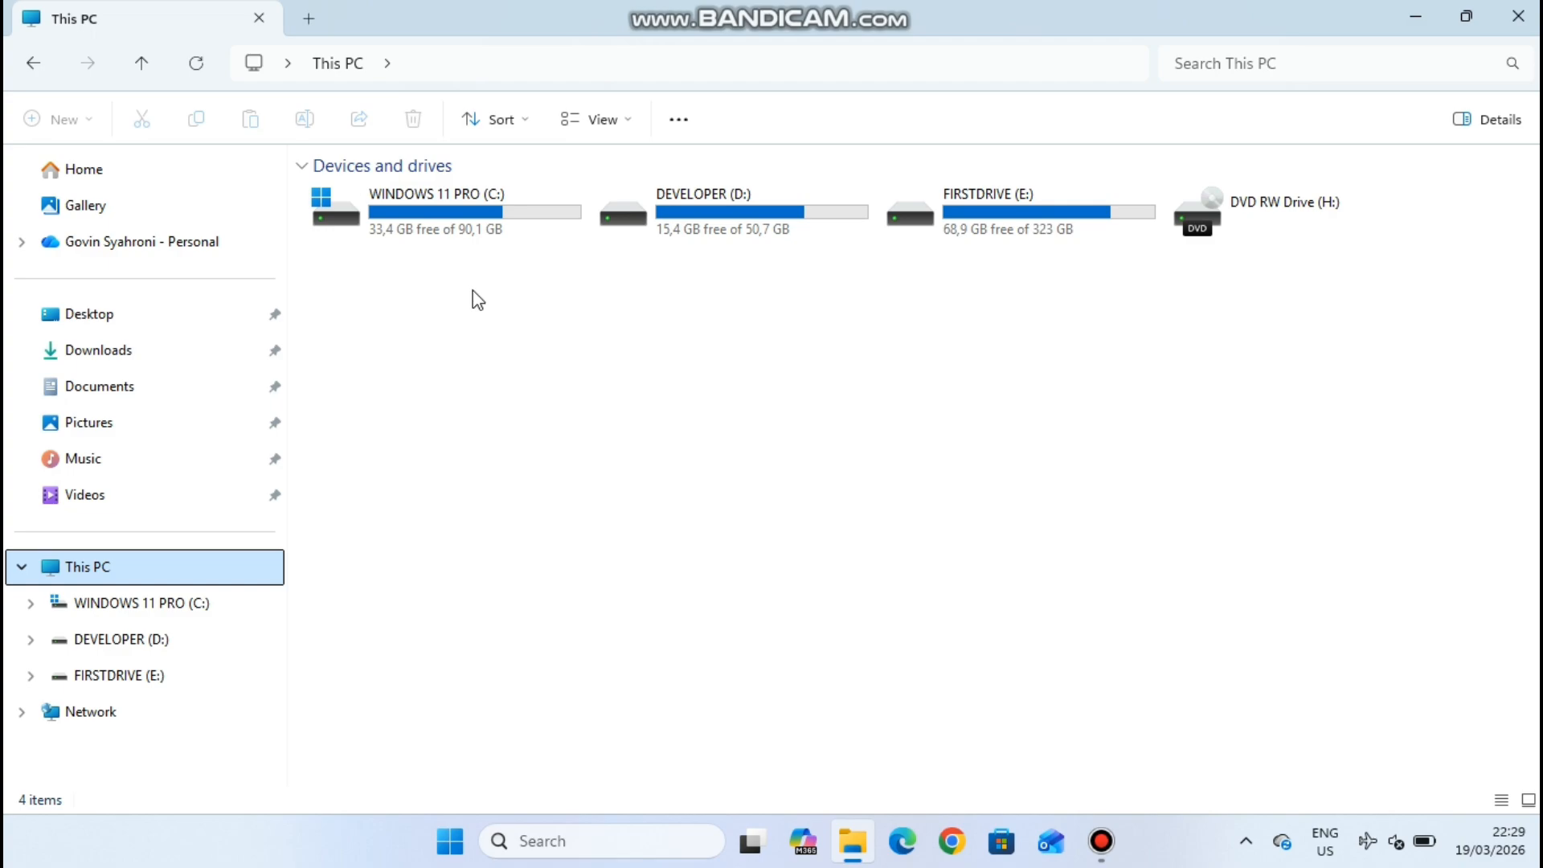
double_click(468, 214)
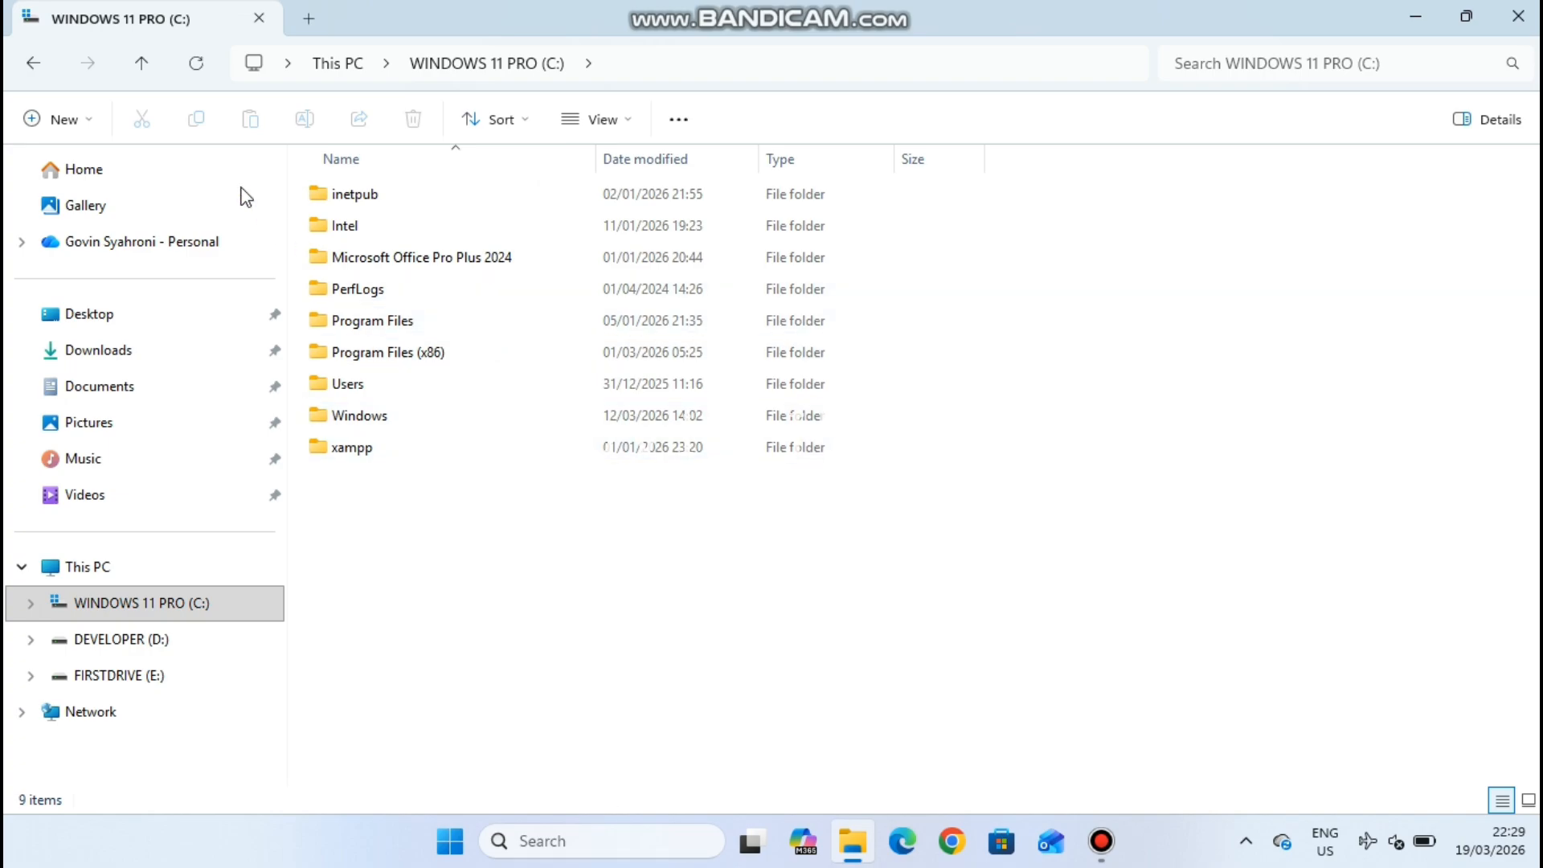
click(31, 66)
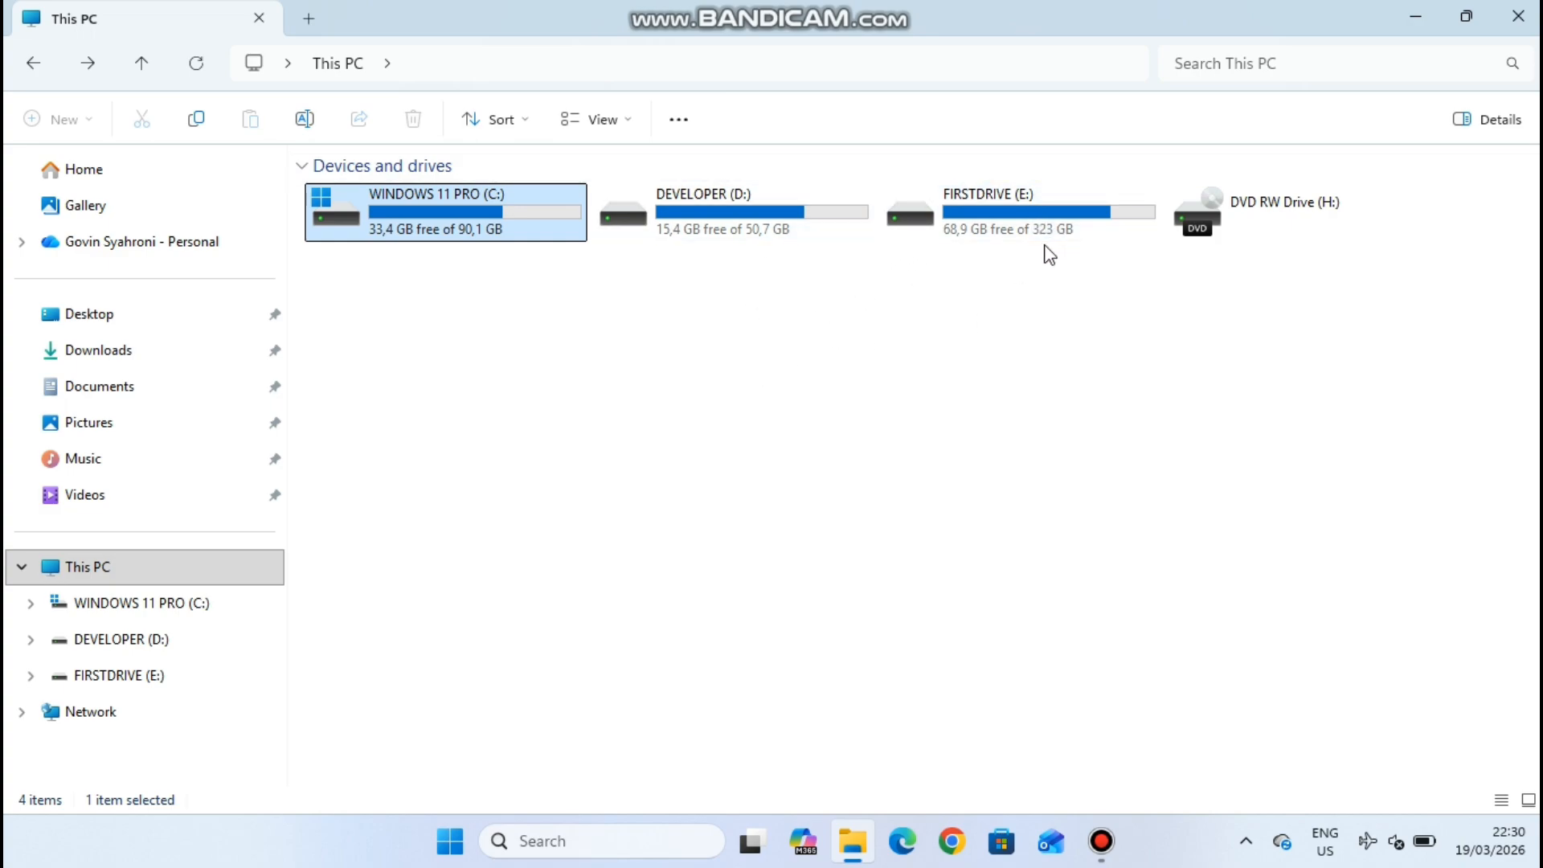
- Open the FIRSTDRIVE (E:) drive from the drive overview
click(872, 365)
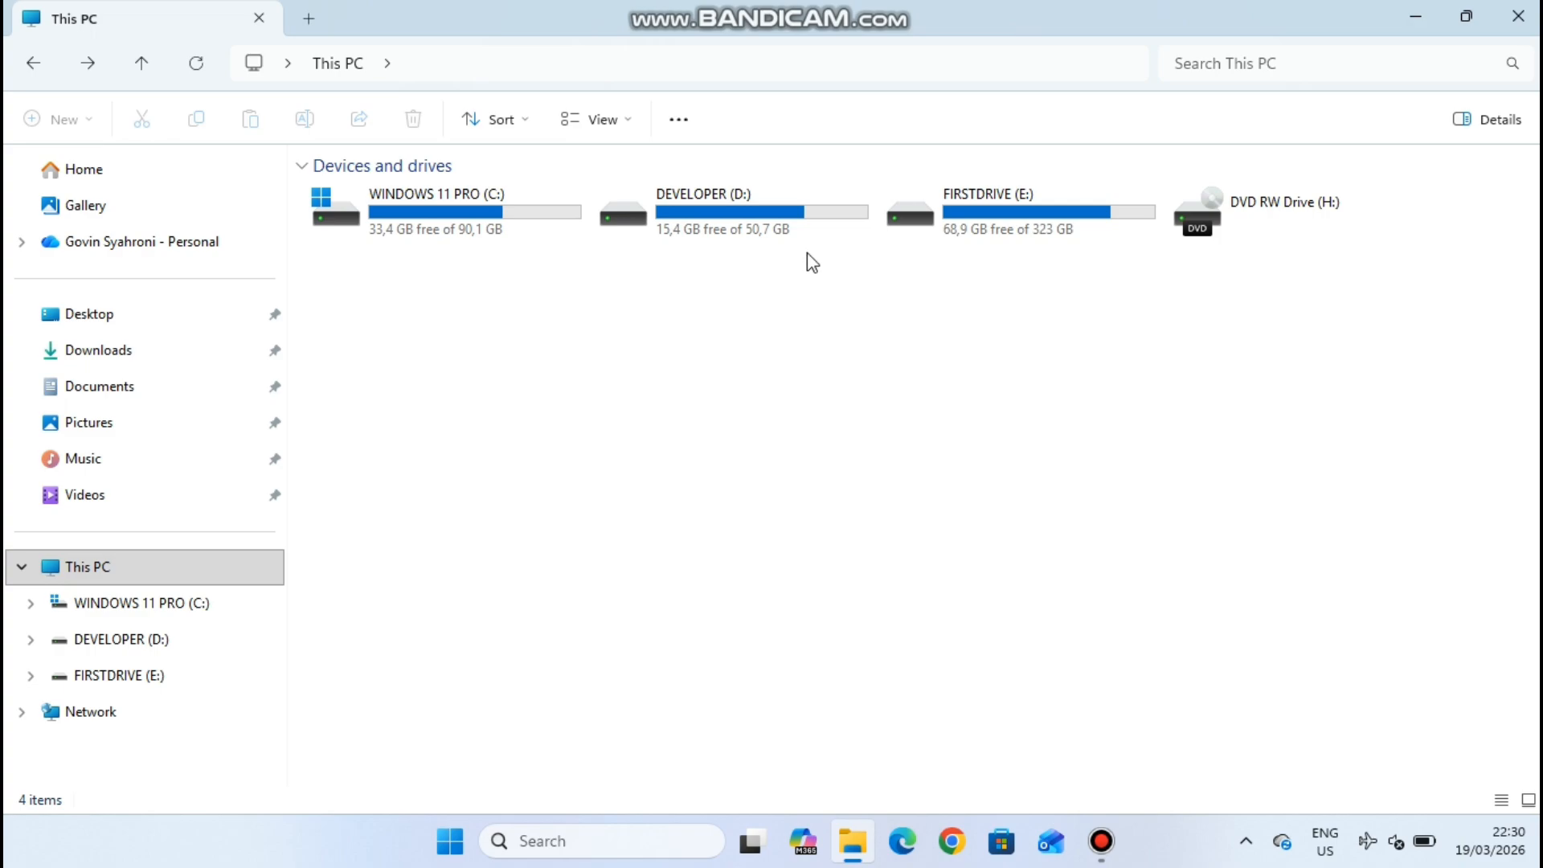
double_click(1026, 225)
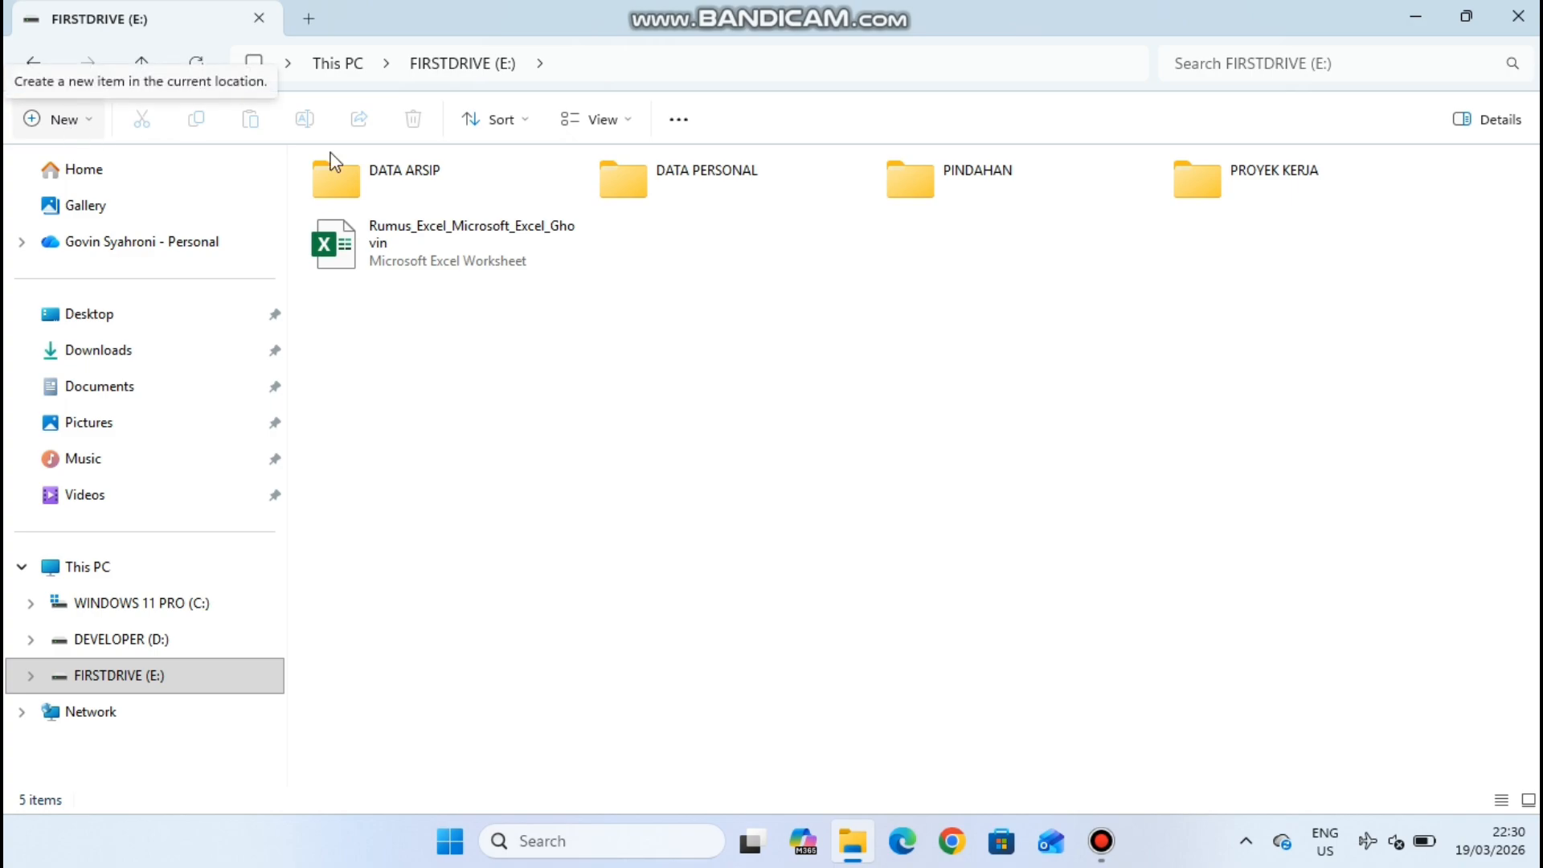
right_click(536, 372)
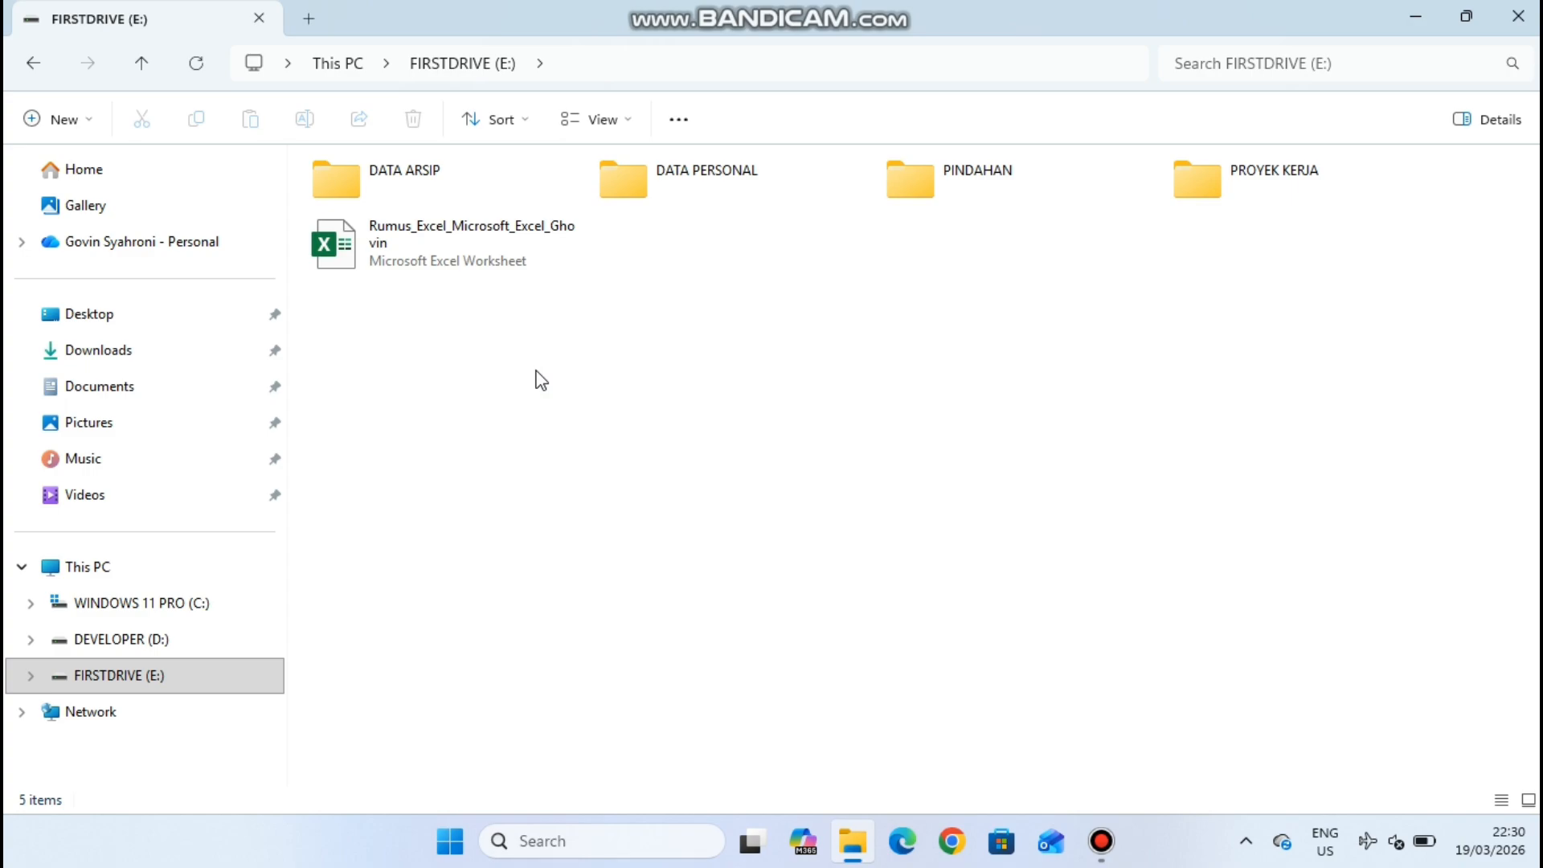
right_click(536, 371)
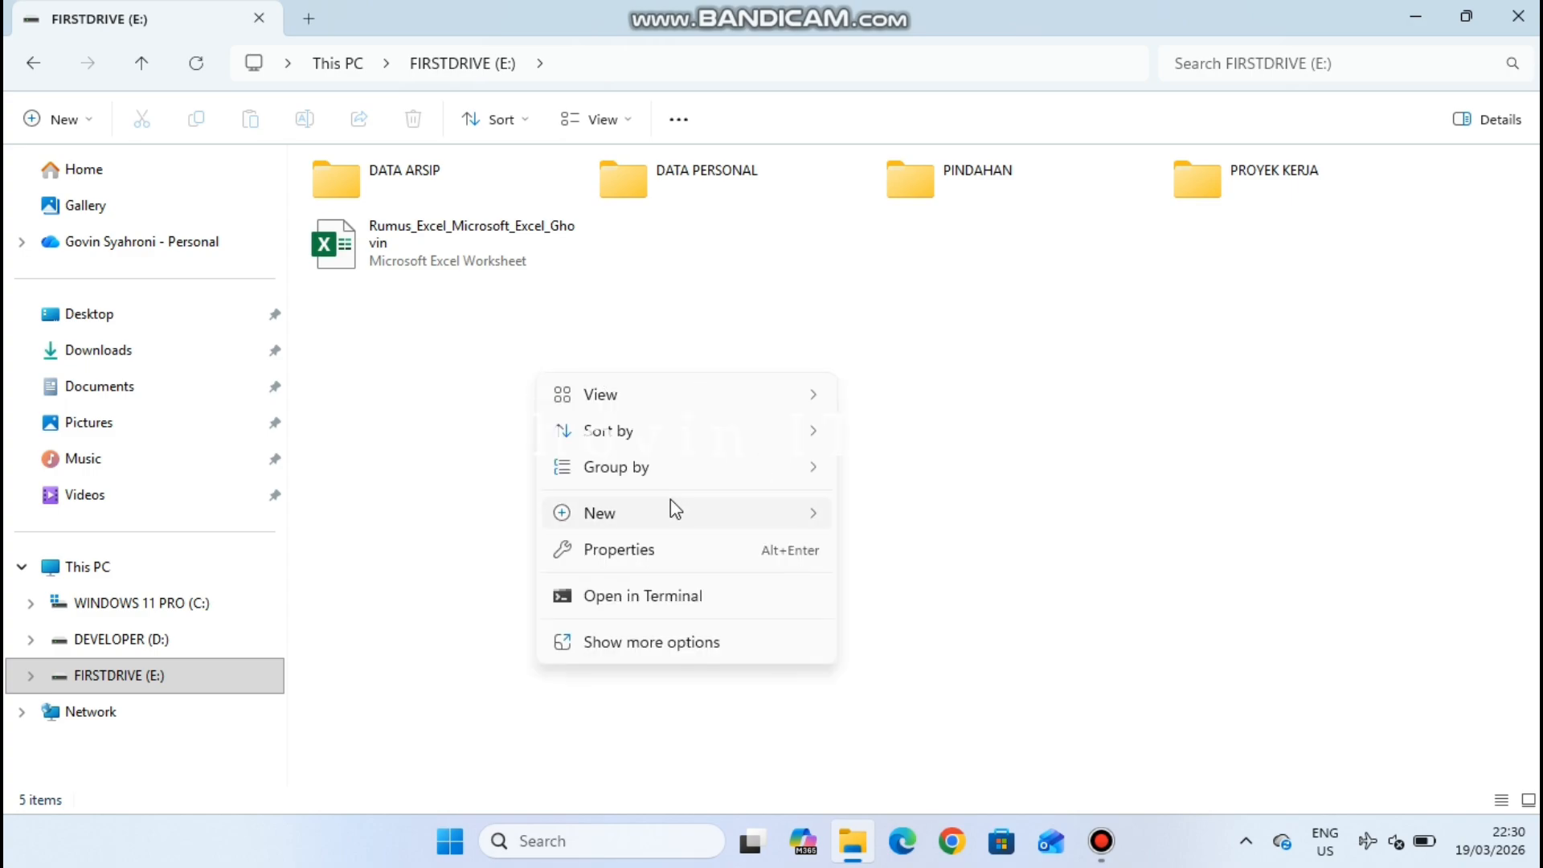
mouse_move(656, 530)
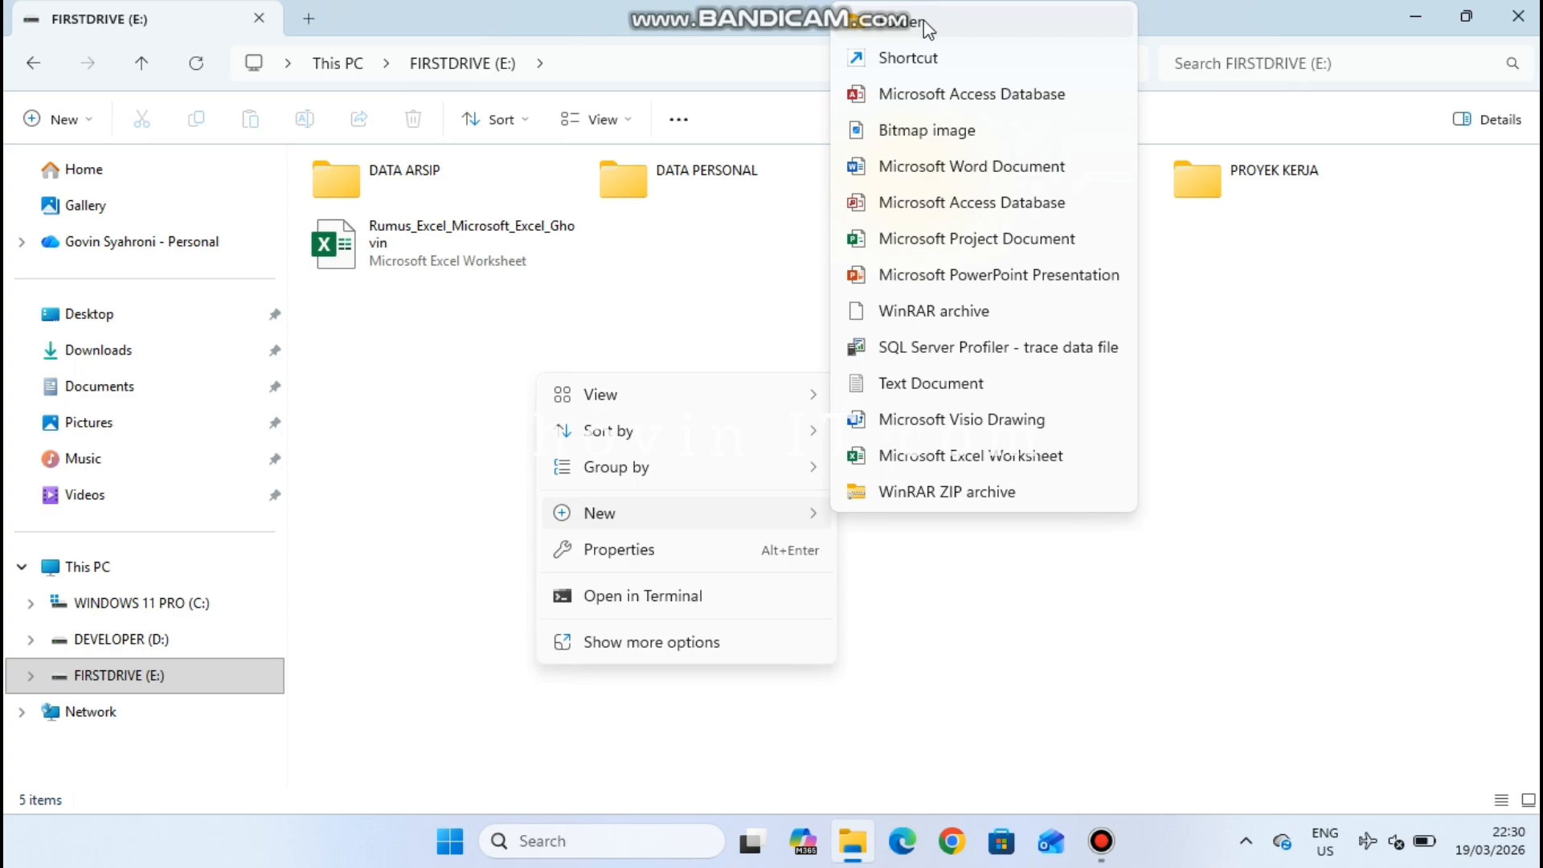
click(438, 420)
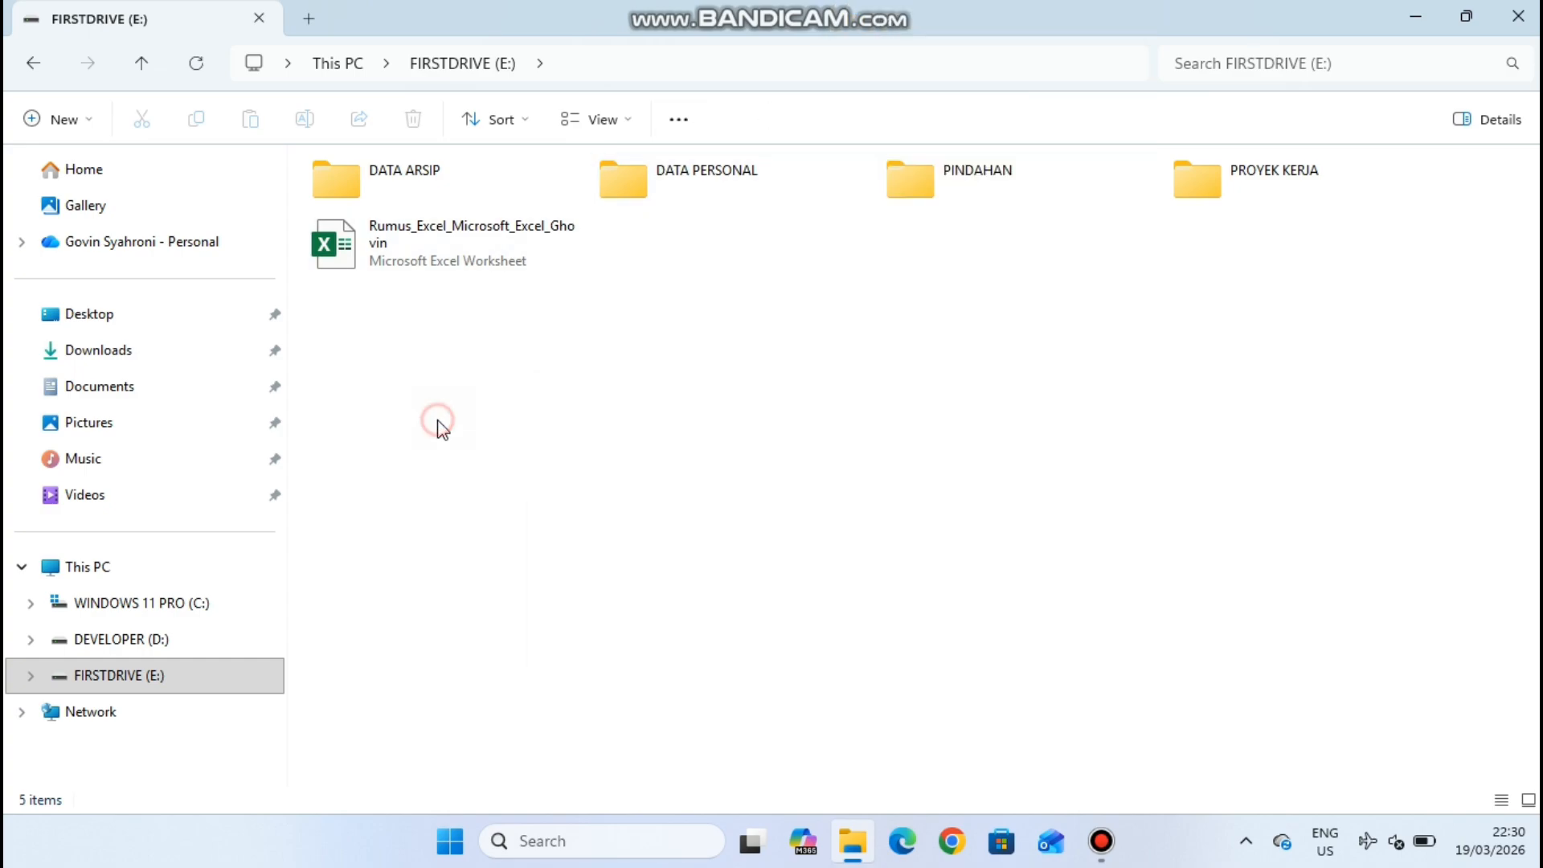
- Create a new folder named "document" on the FIRSTDRIVE (E:) drive
click(63, 121)
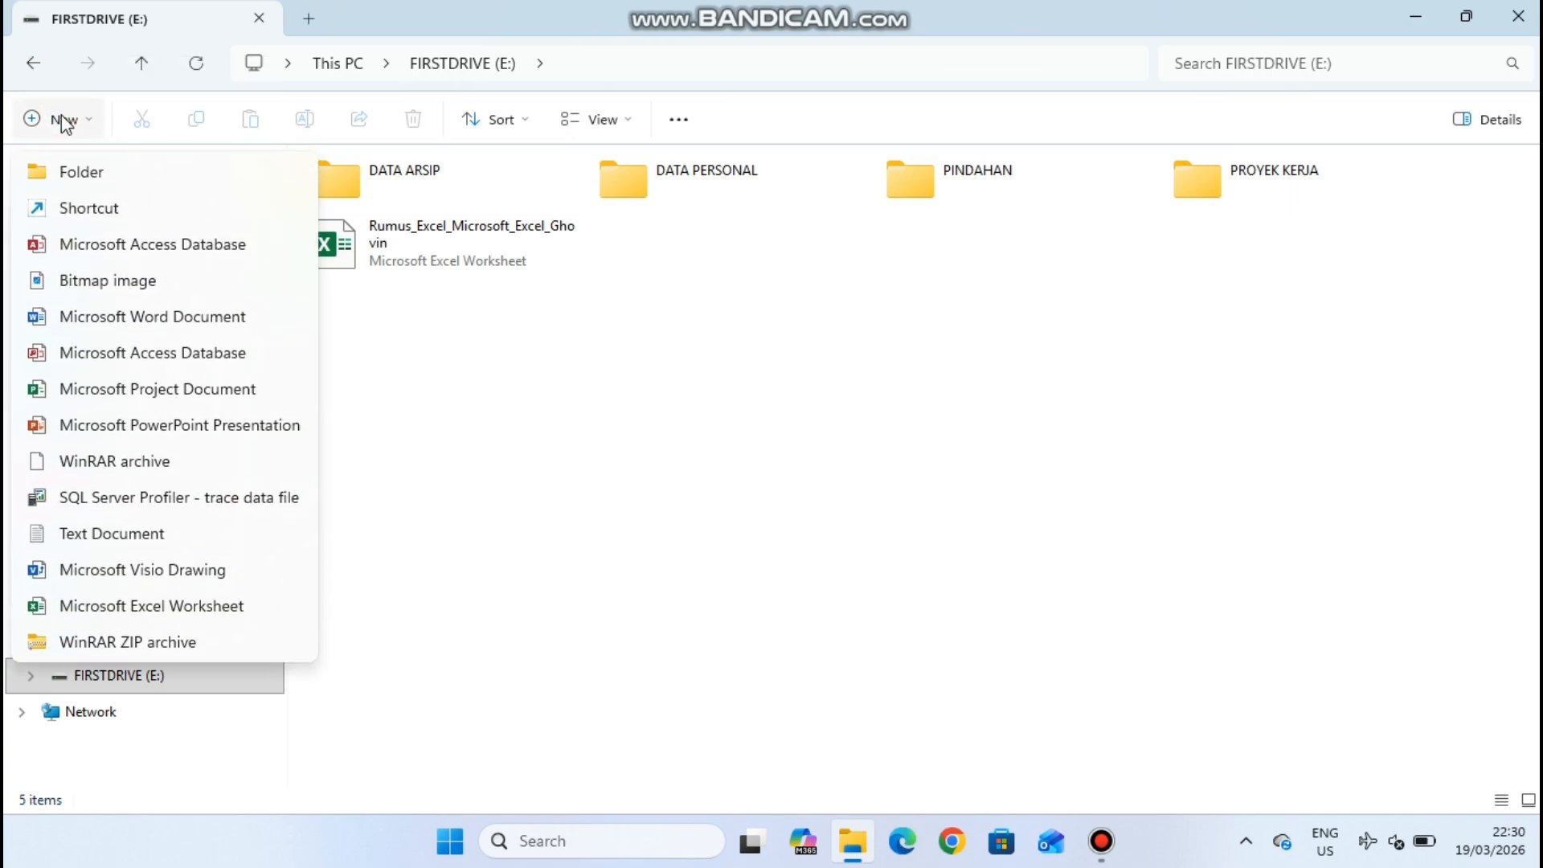
click(76, 173)
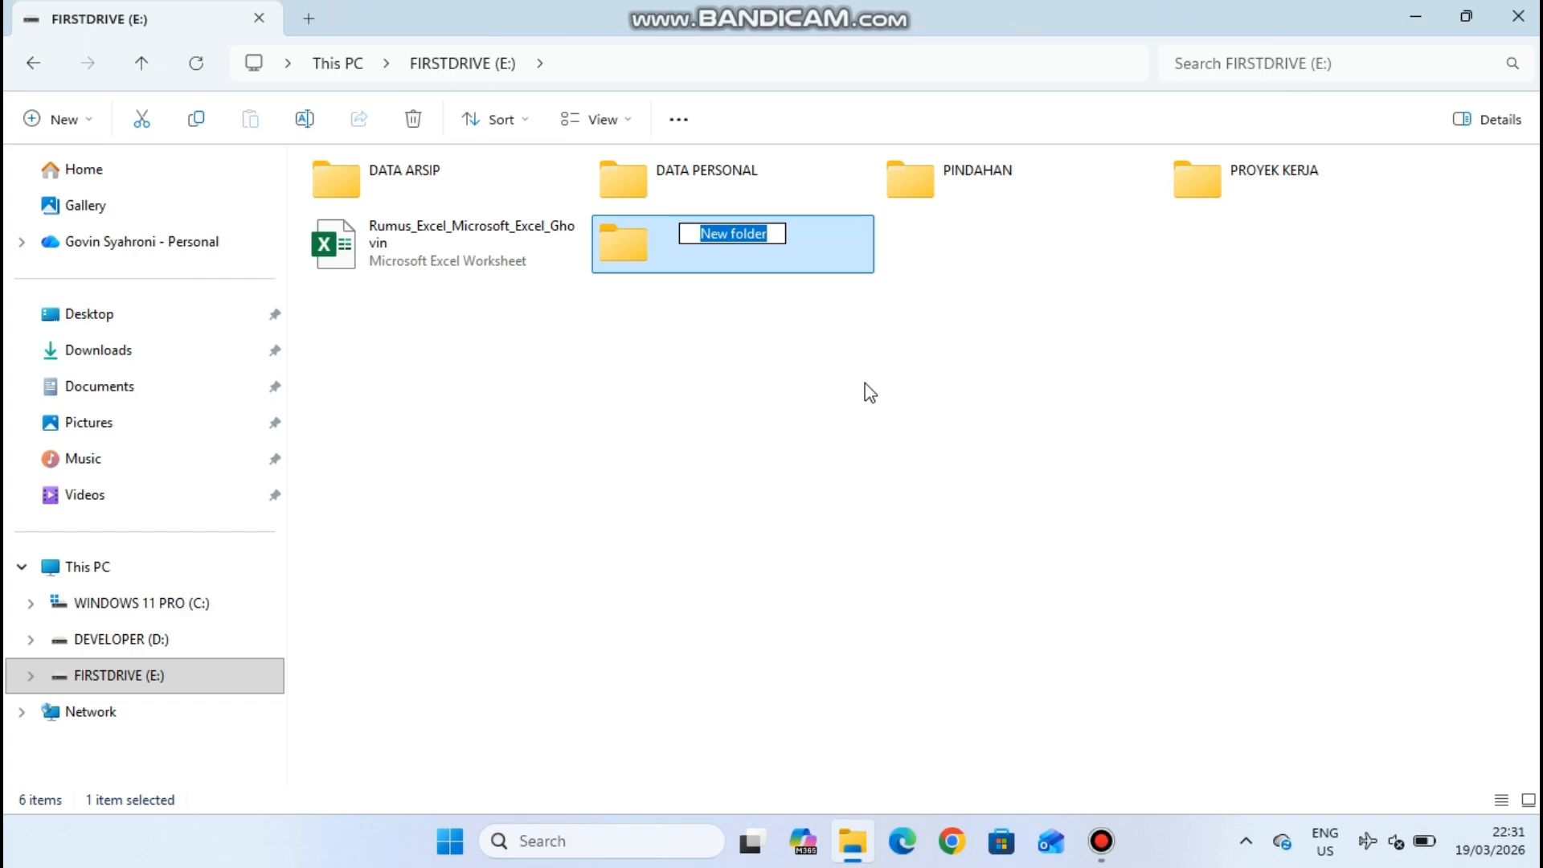
key(BackSpace)
text(do)
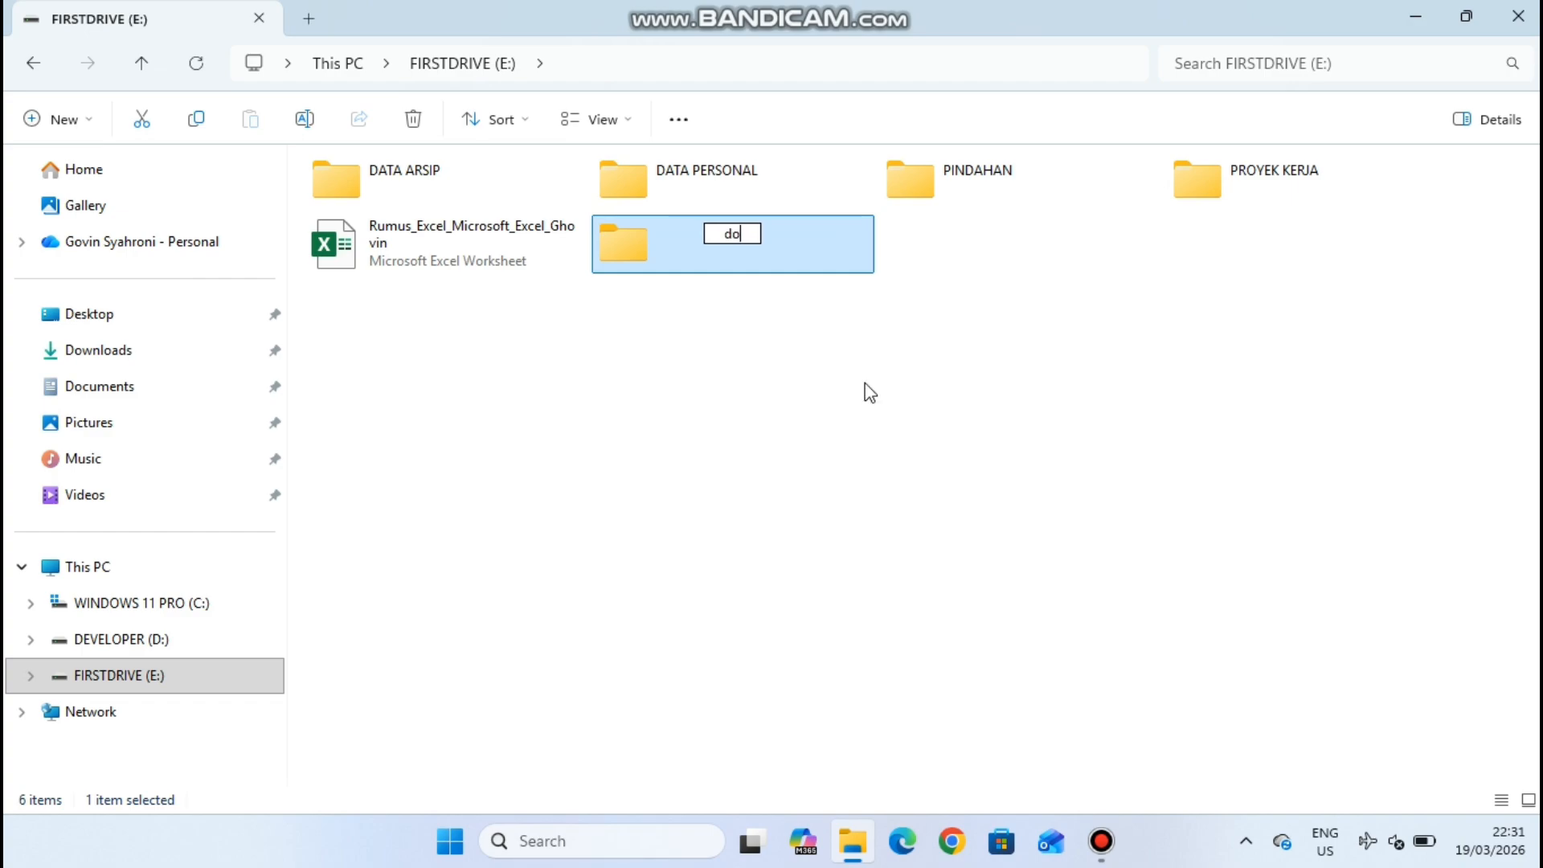
text(cument)
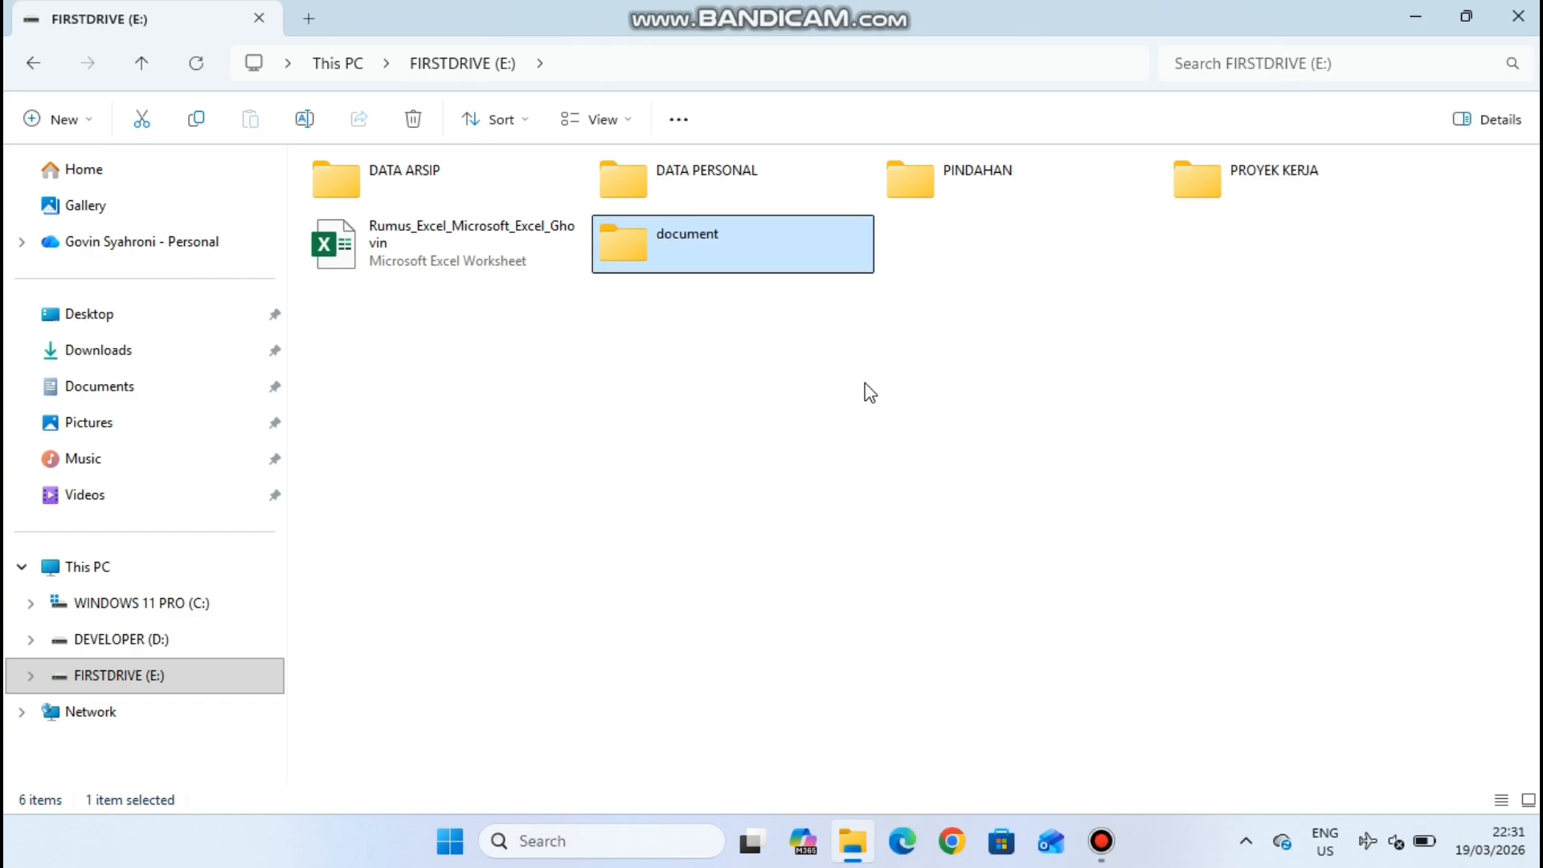
click(865, 386)
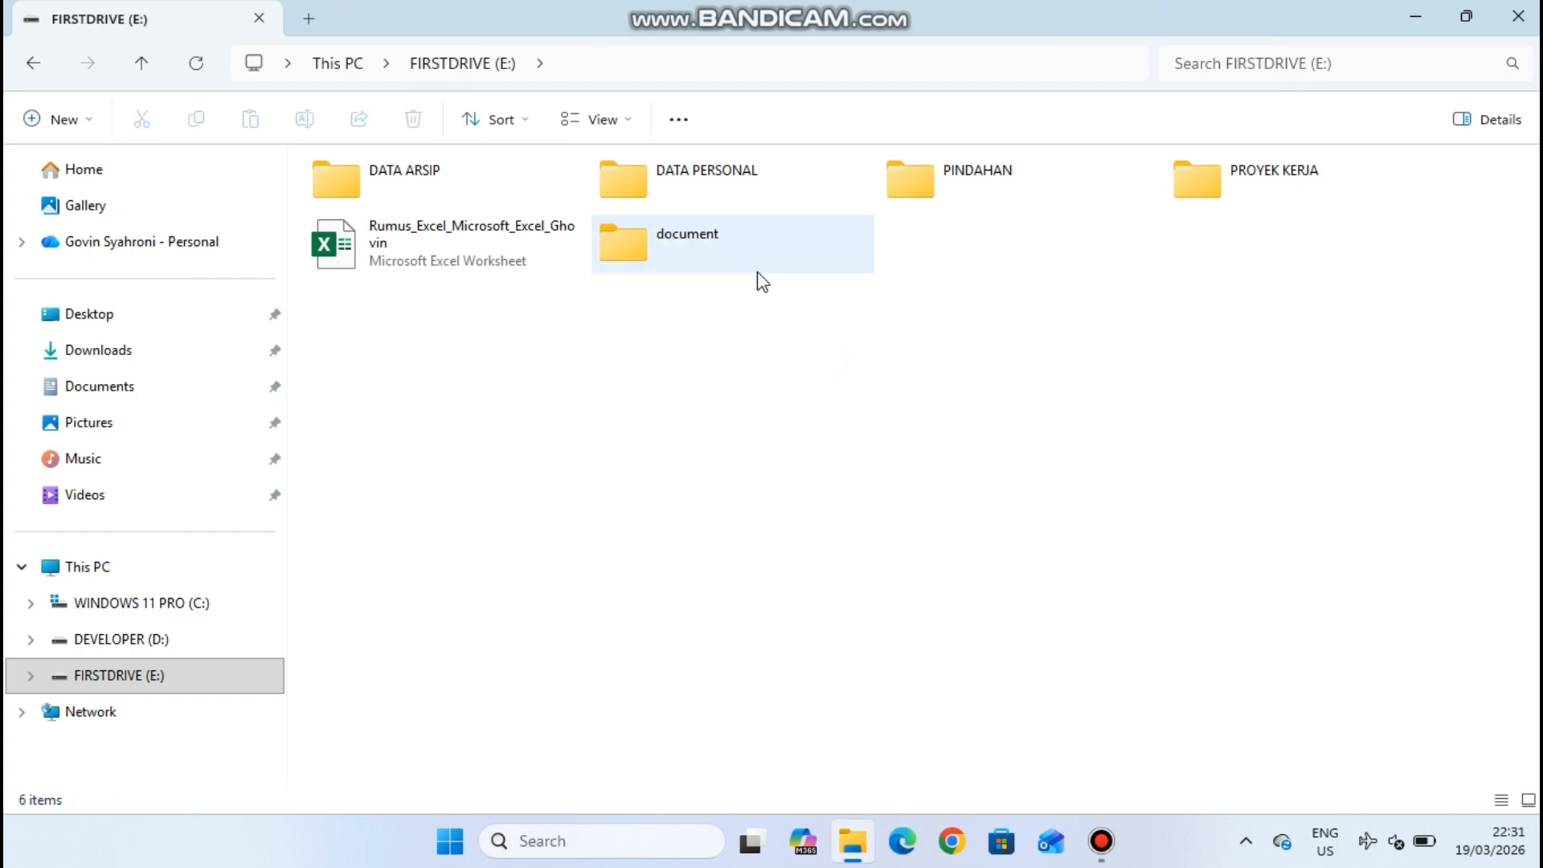
- Open the "document" folder and create a subfolder named "data kerja" inside it
double_click(696, 262)
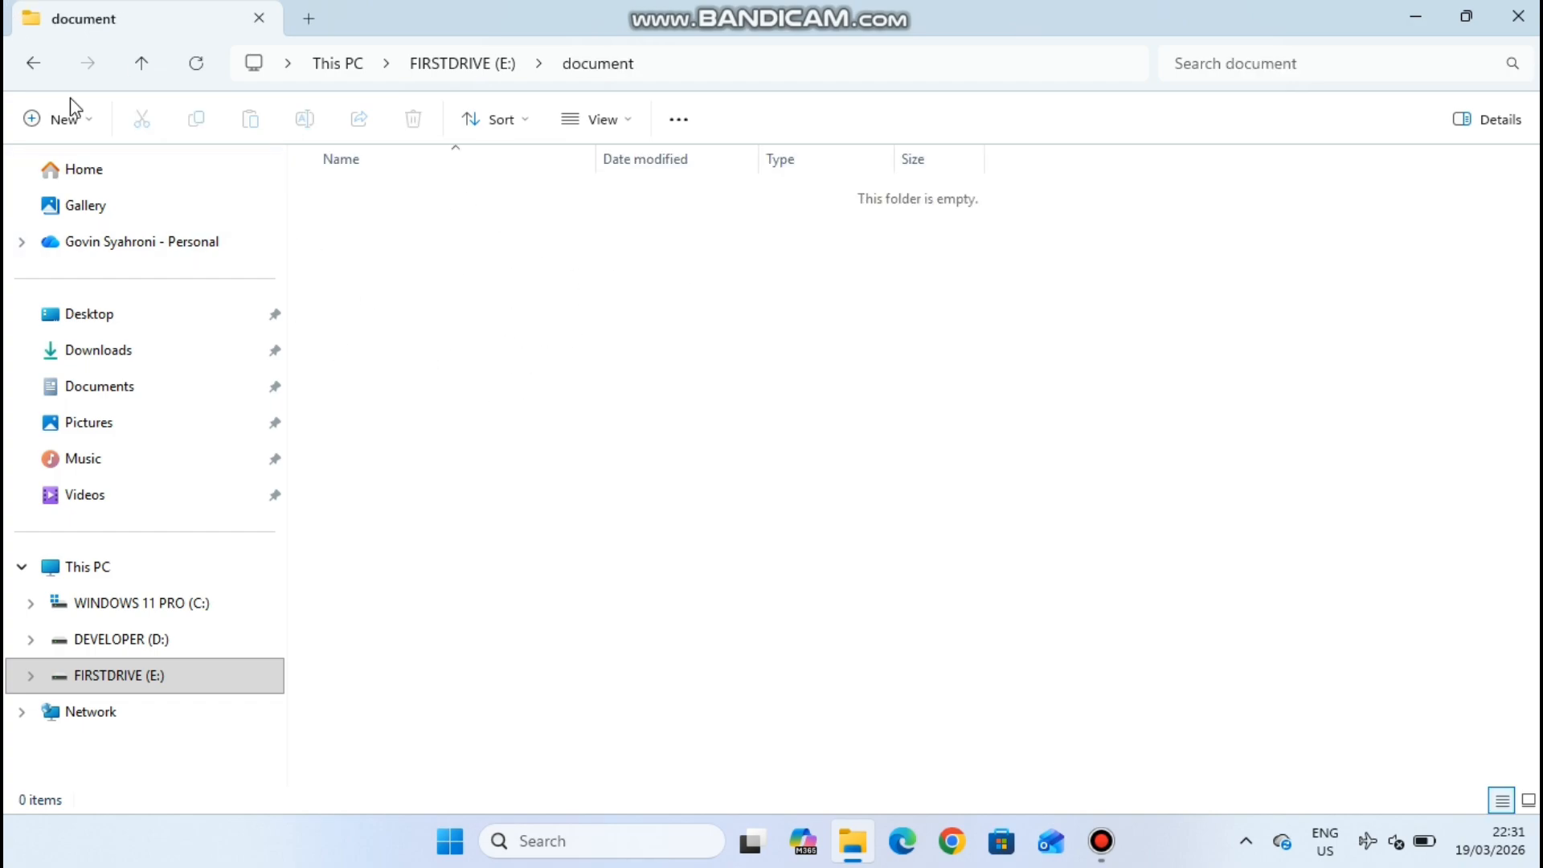
click(74, 122)
click(107, 165)
text(dat)
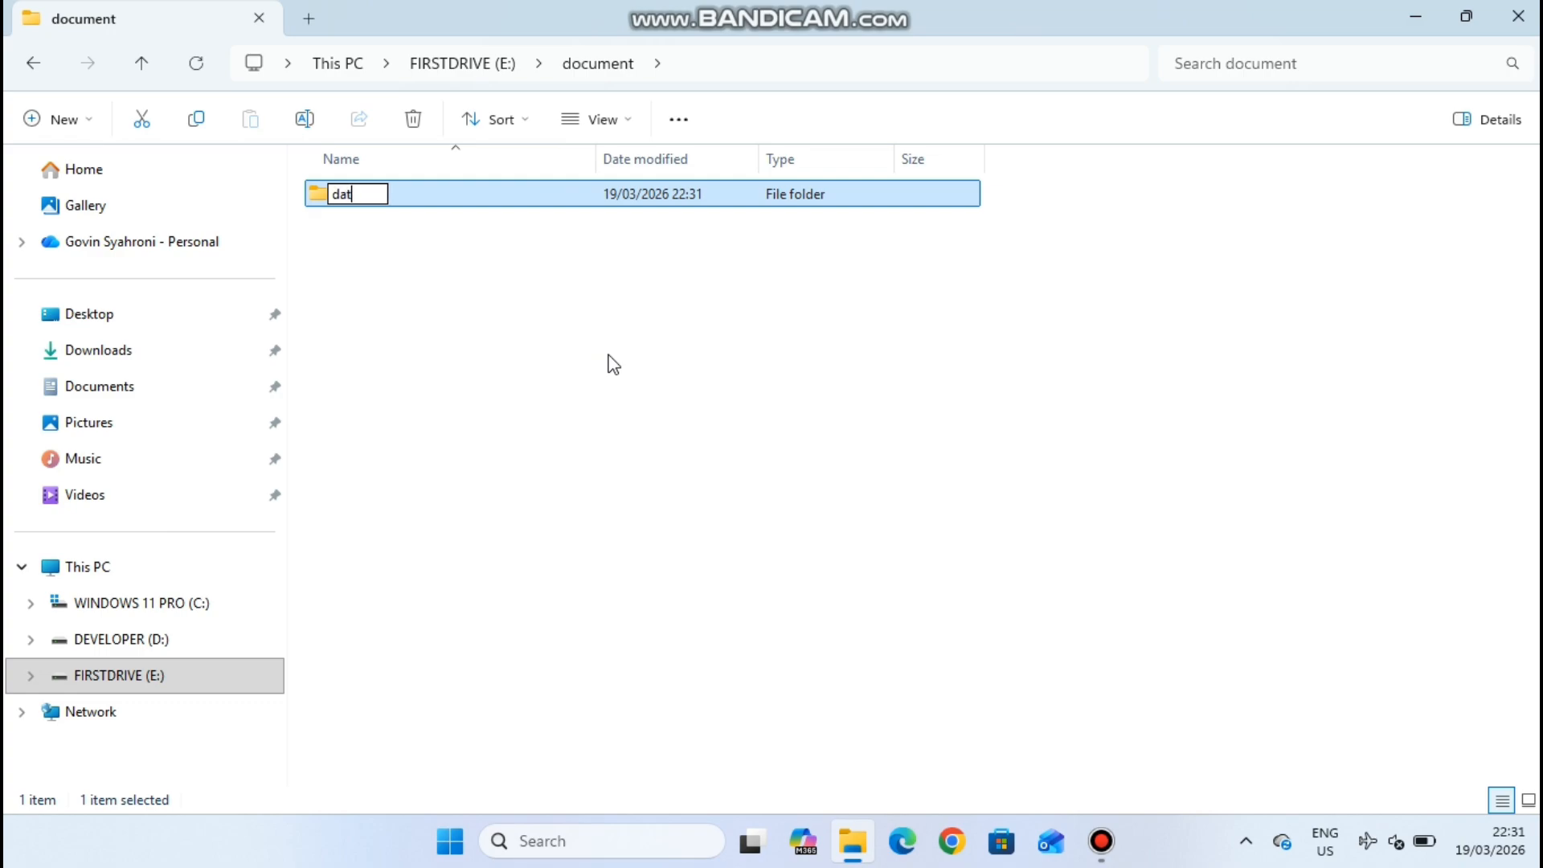
text(a kerja)
key(Return)
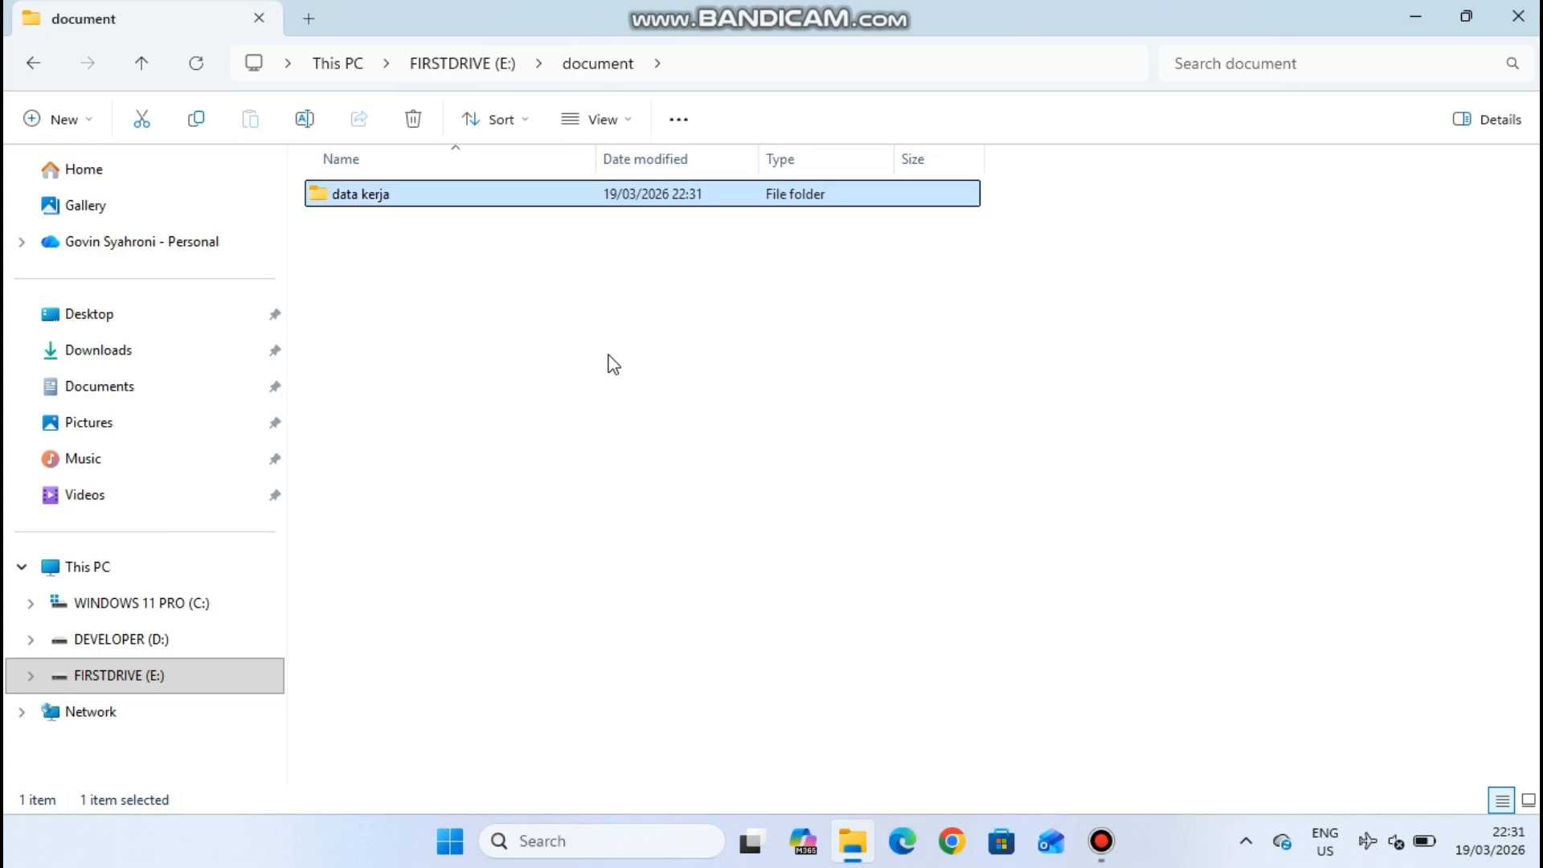
click(613, 364)
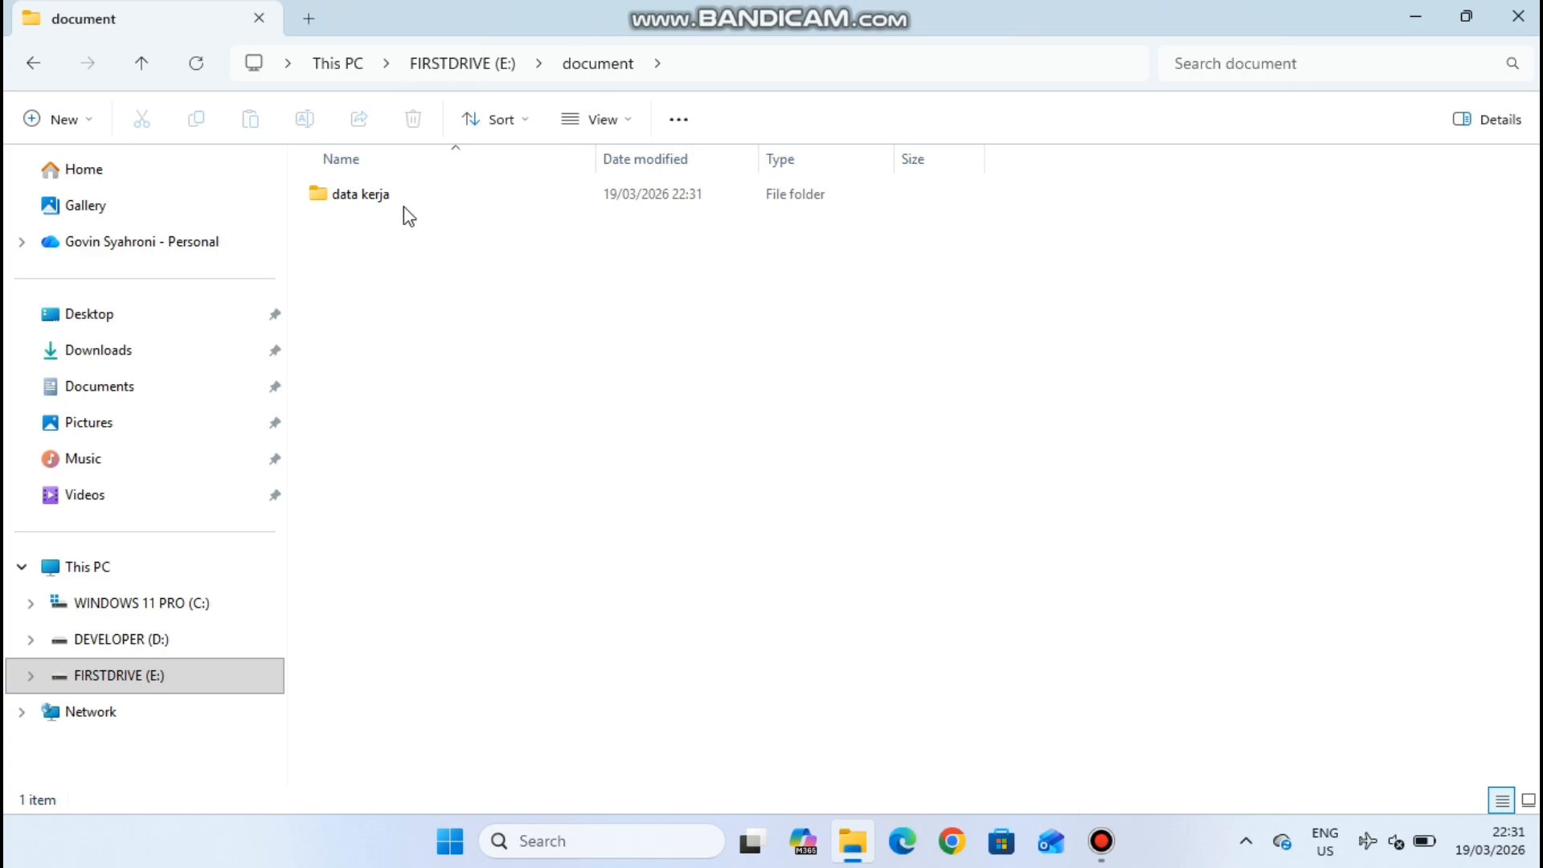
- Create a second subfolder named "data sekolah" in the "document" folder
click(32, 120)
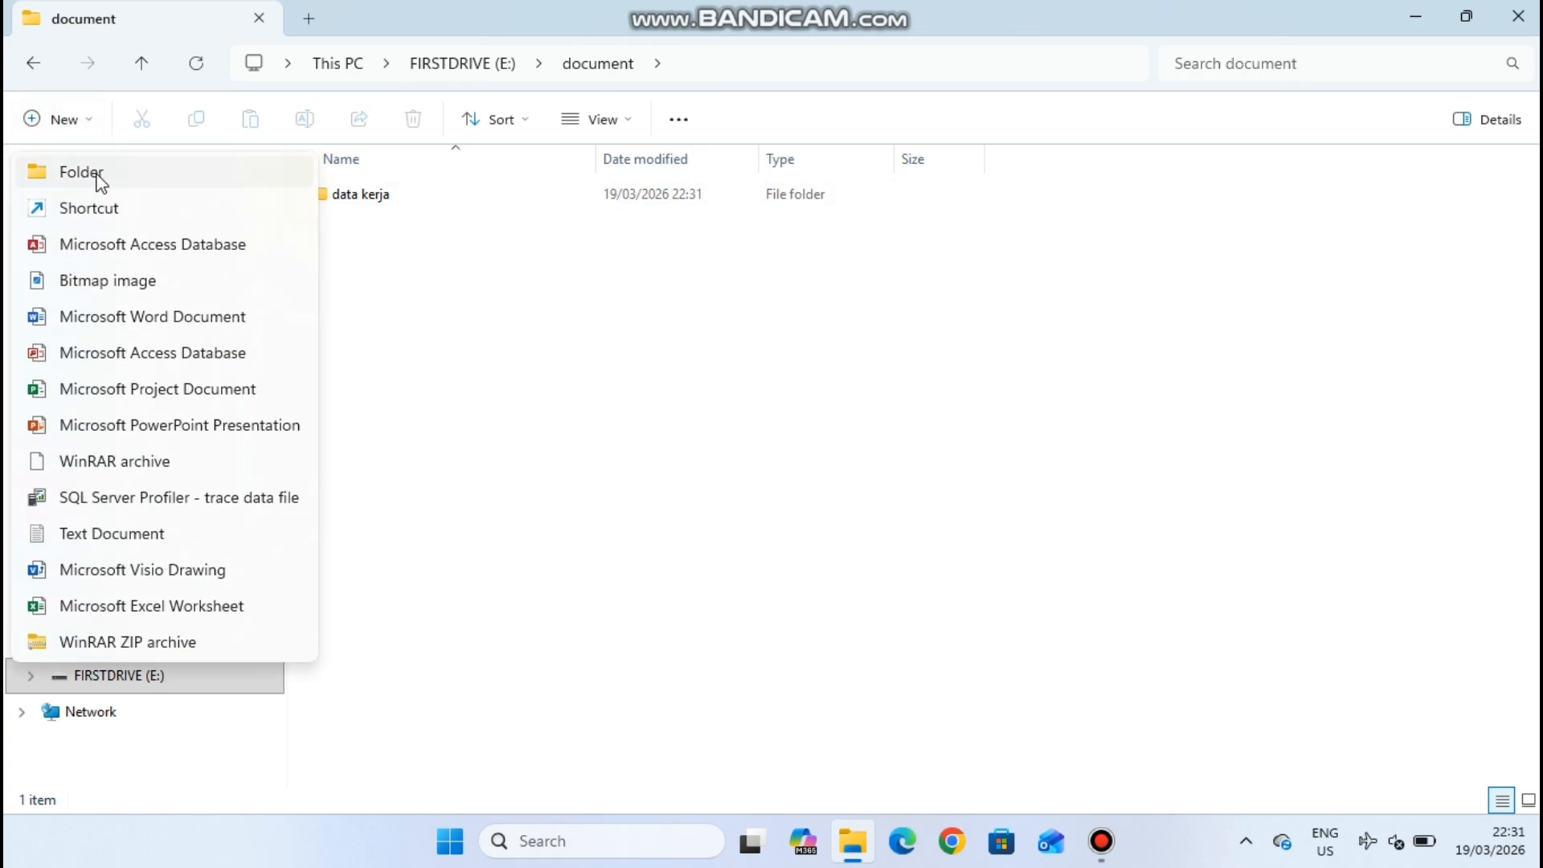
click(97, 170)
text(da)
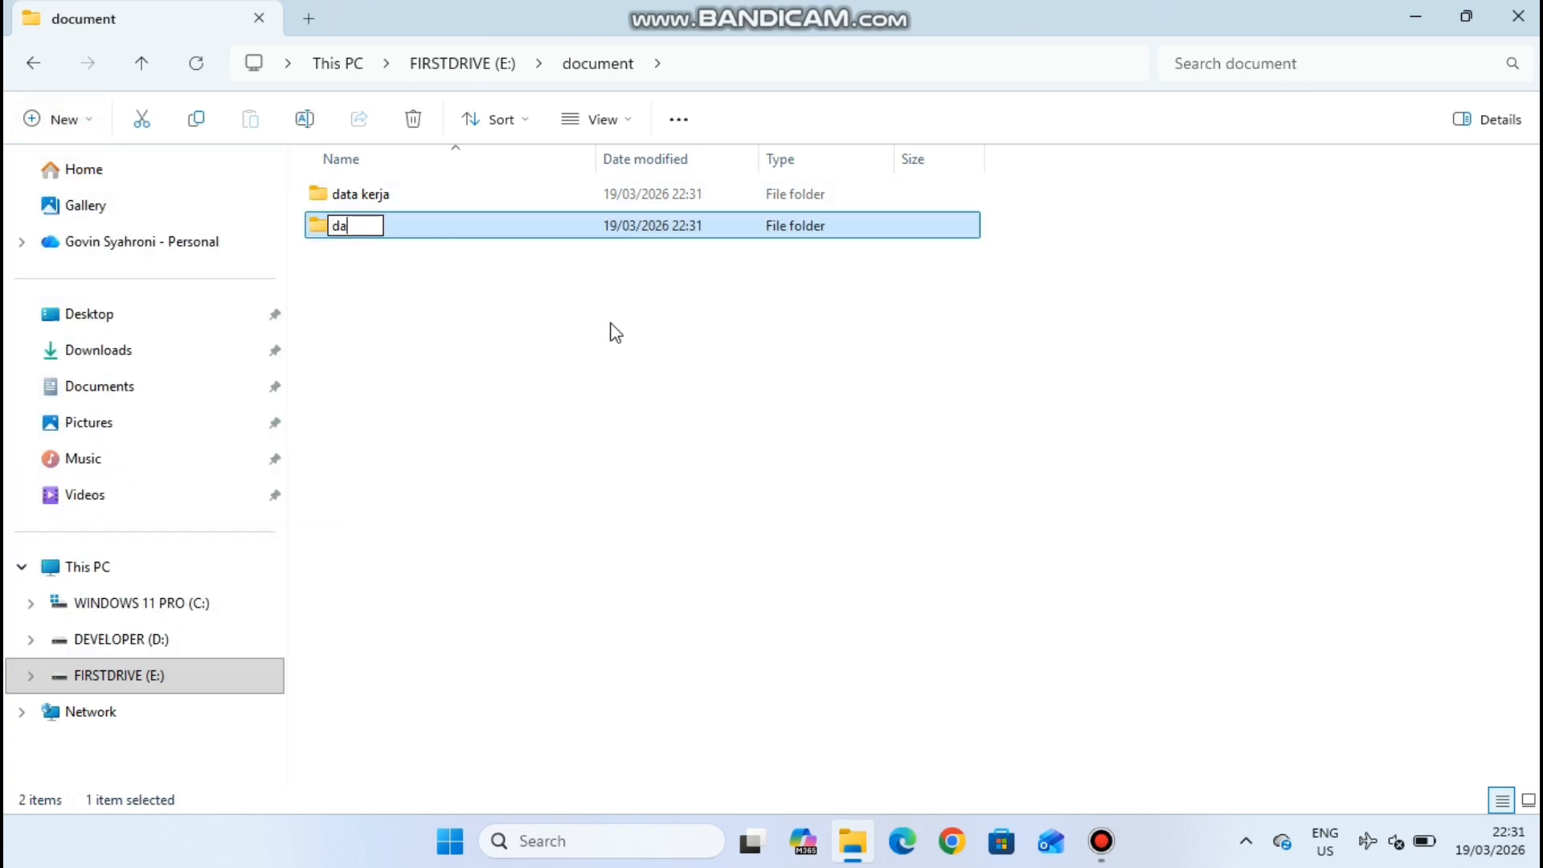
text(ta sekolah)
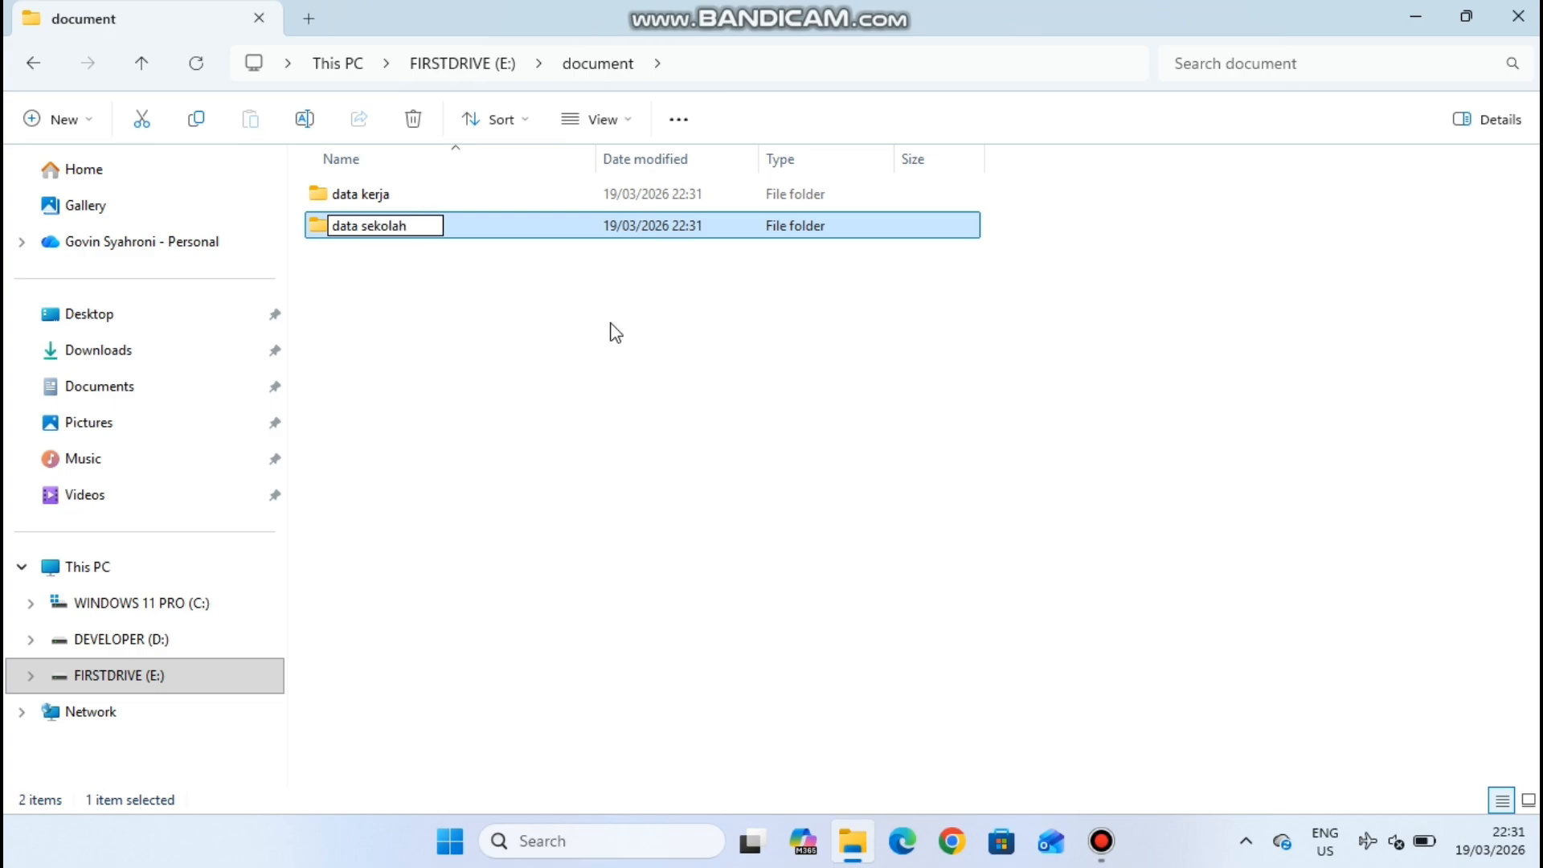
key(Return)
click(615, 332)
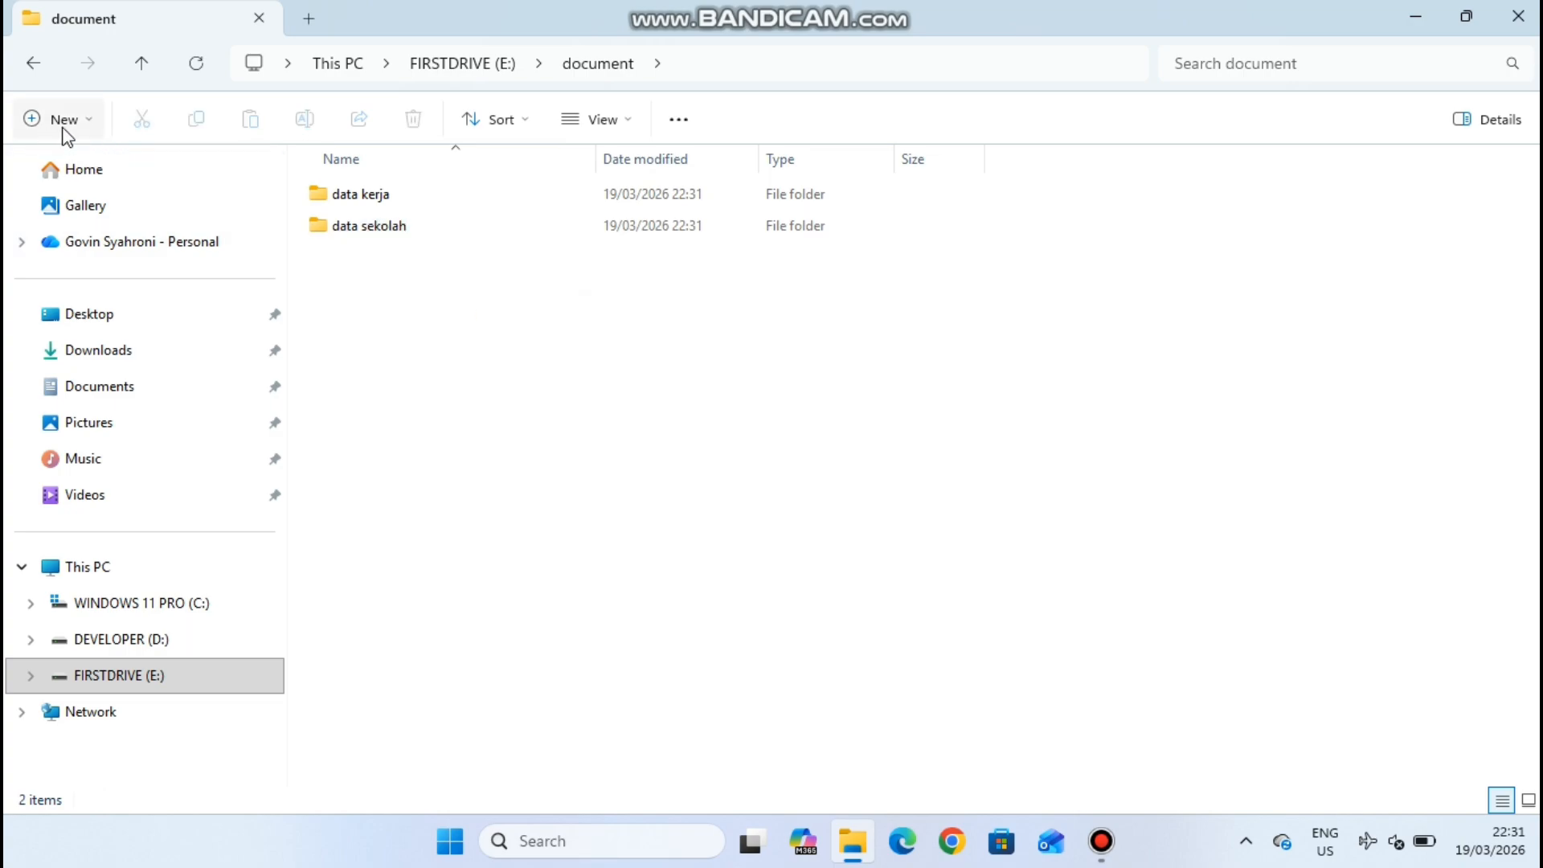
- Create a third subfolder named "data tugas" in the "document" folder
click(64, 122)
click(81, 171)
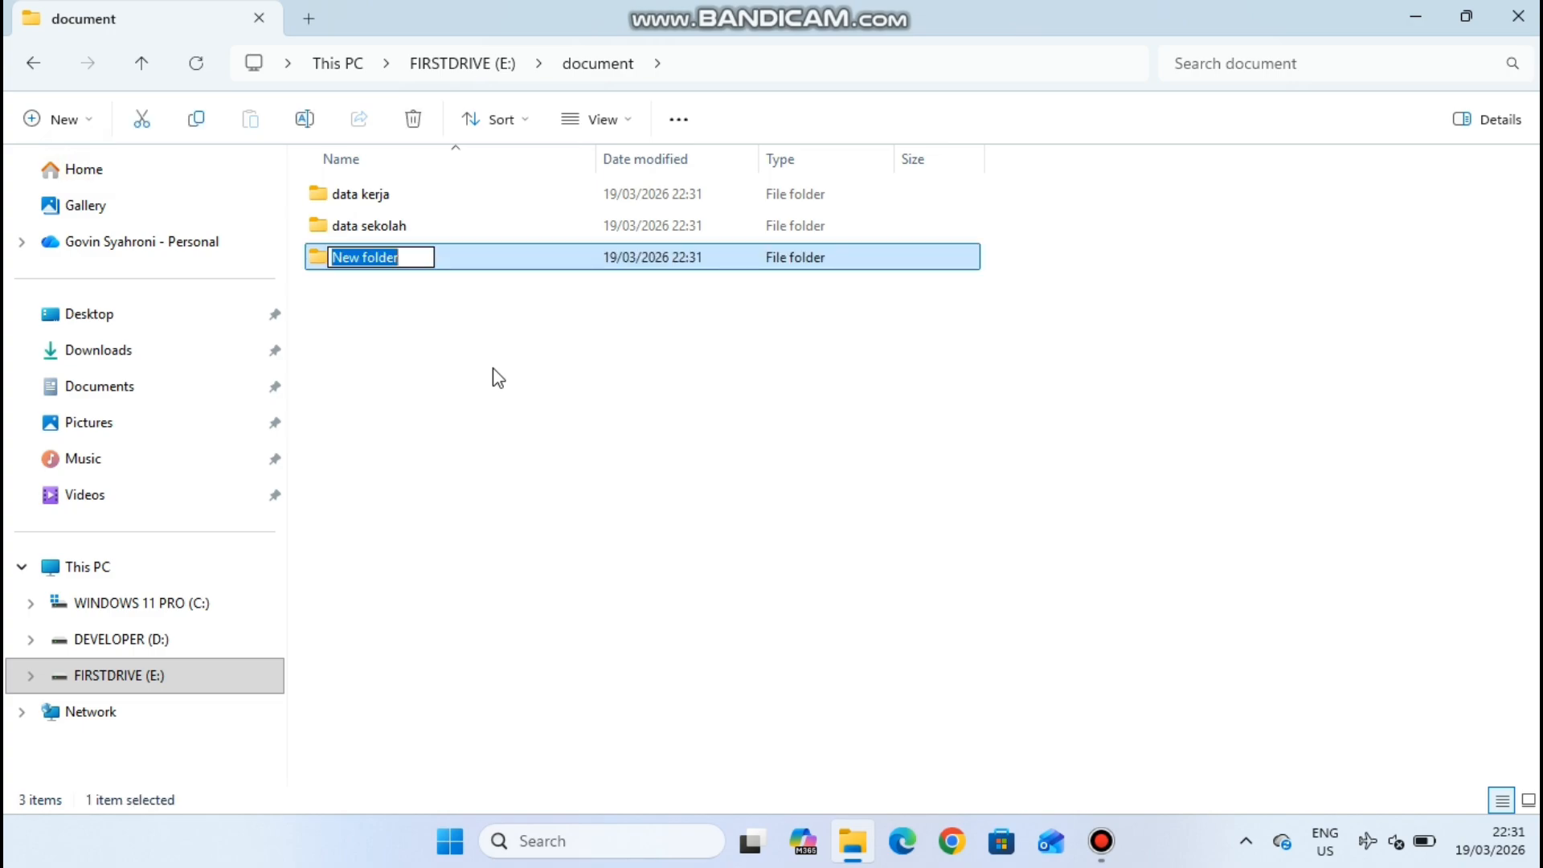
text(data )
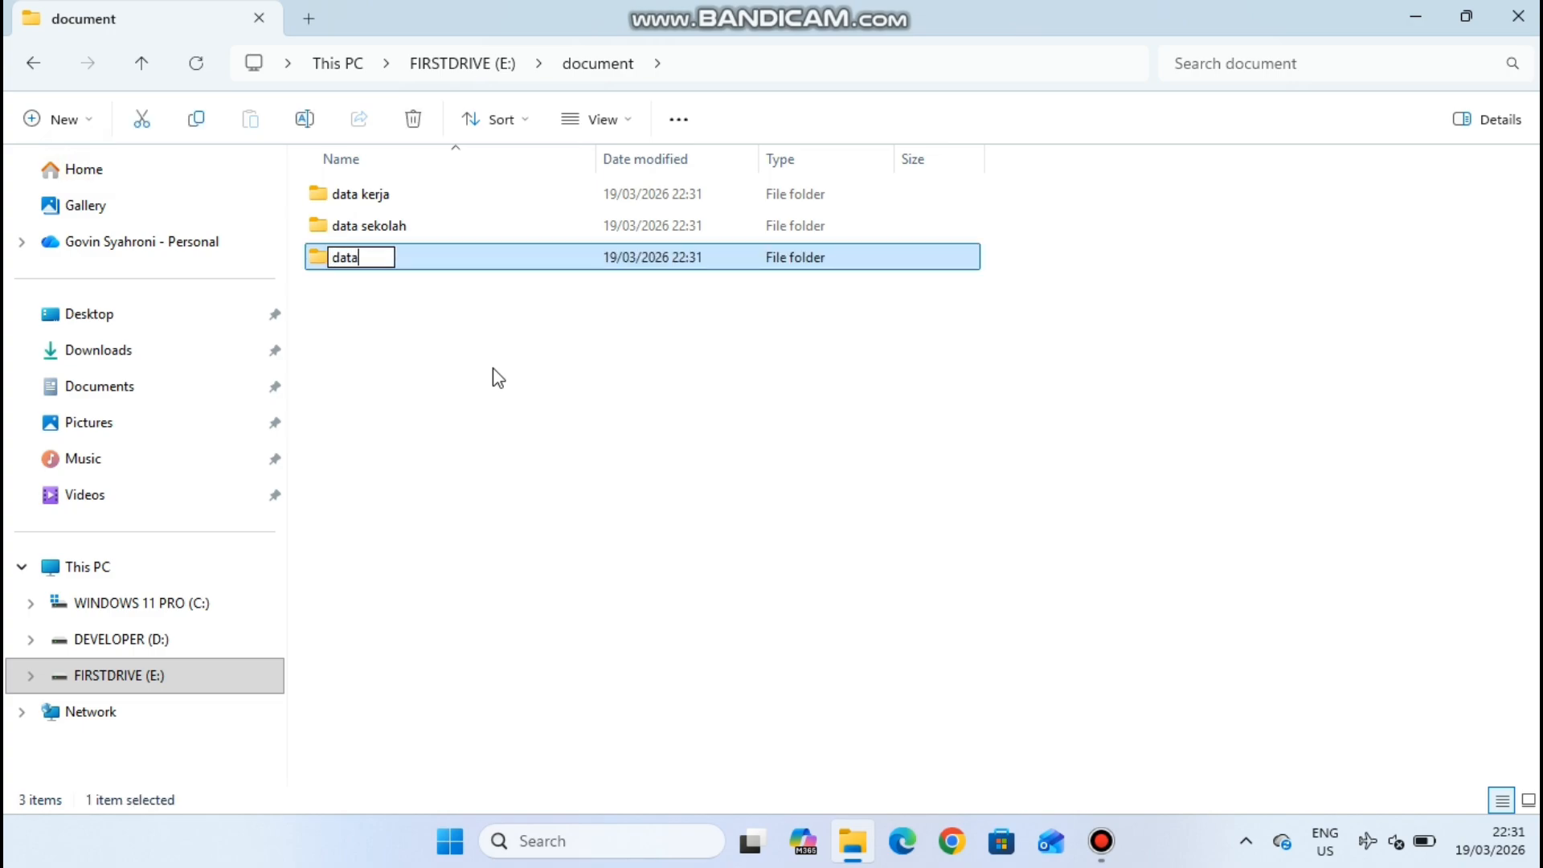
text(tugas)
key(Return)
click(494, 369)
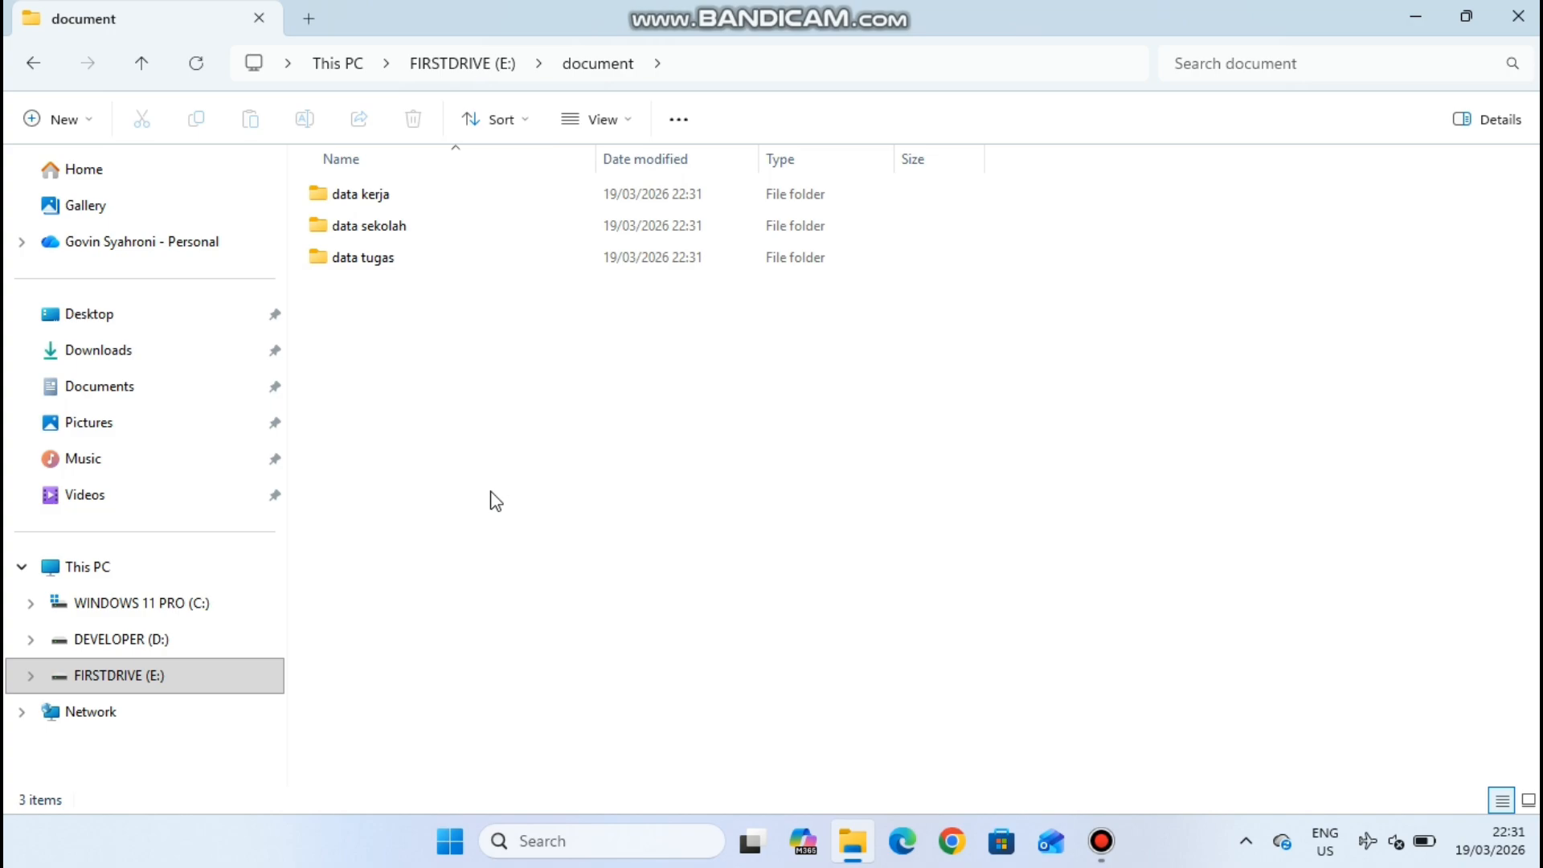
- Open the "data kerja" folder and create a subfolder named "punya klien" inside it
double_click(351, 197)
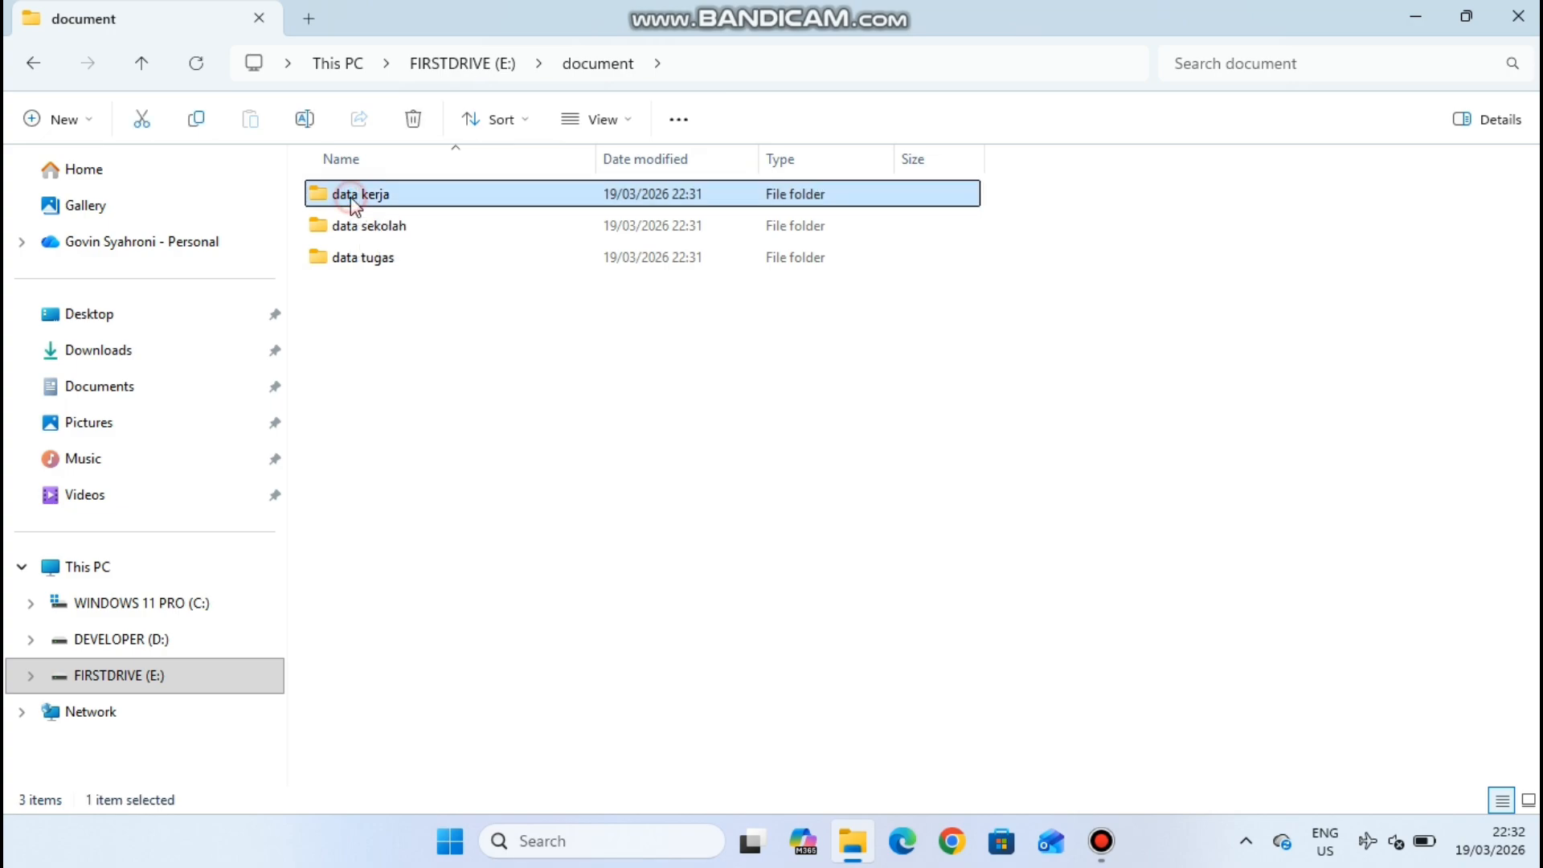
click(81, 128)
click(83, 167)
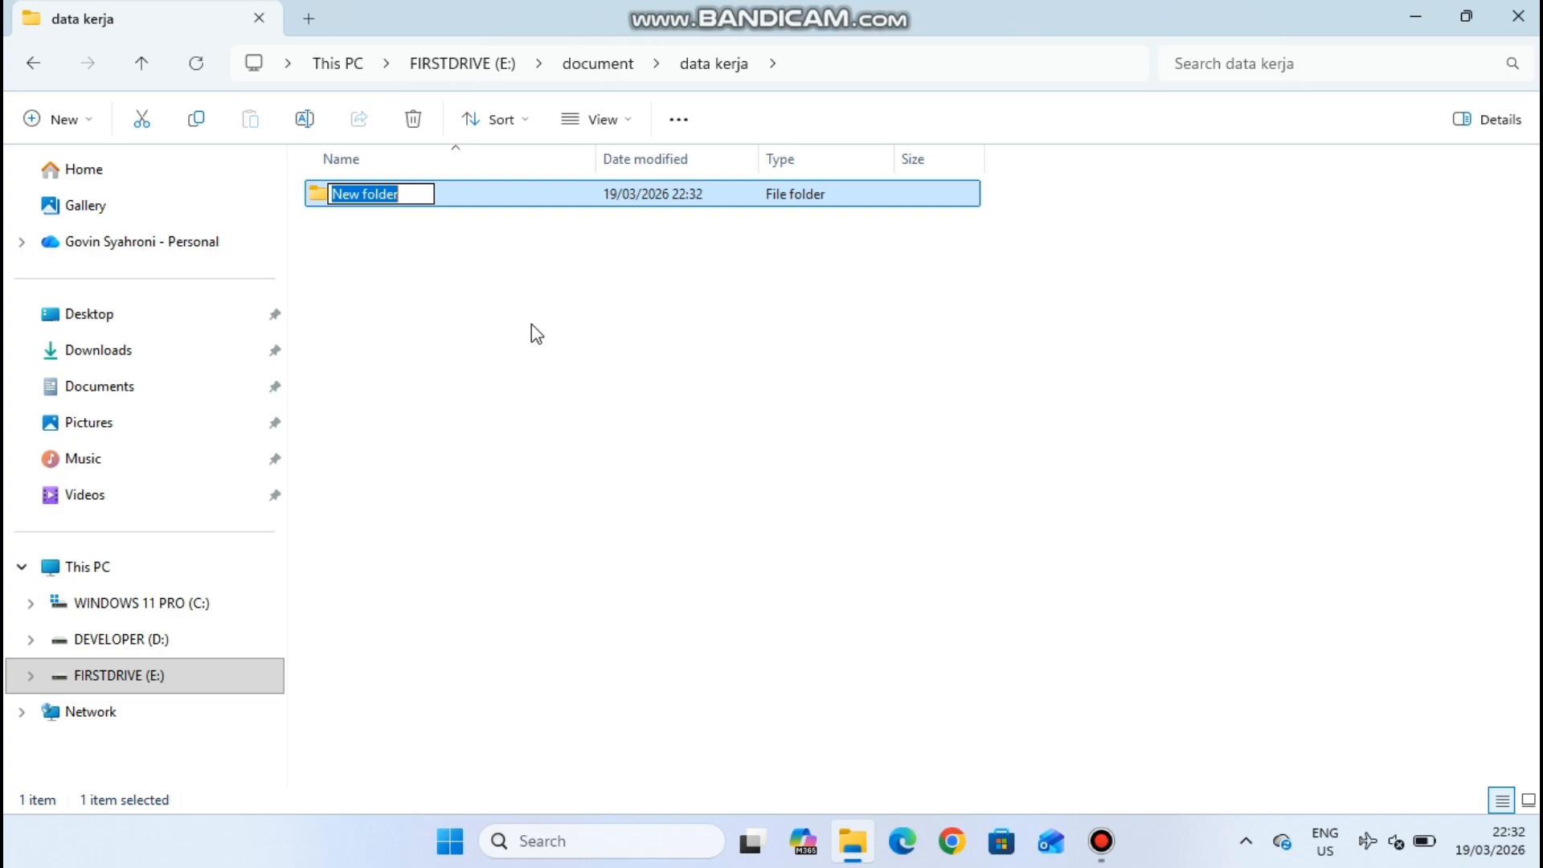
text(p)
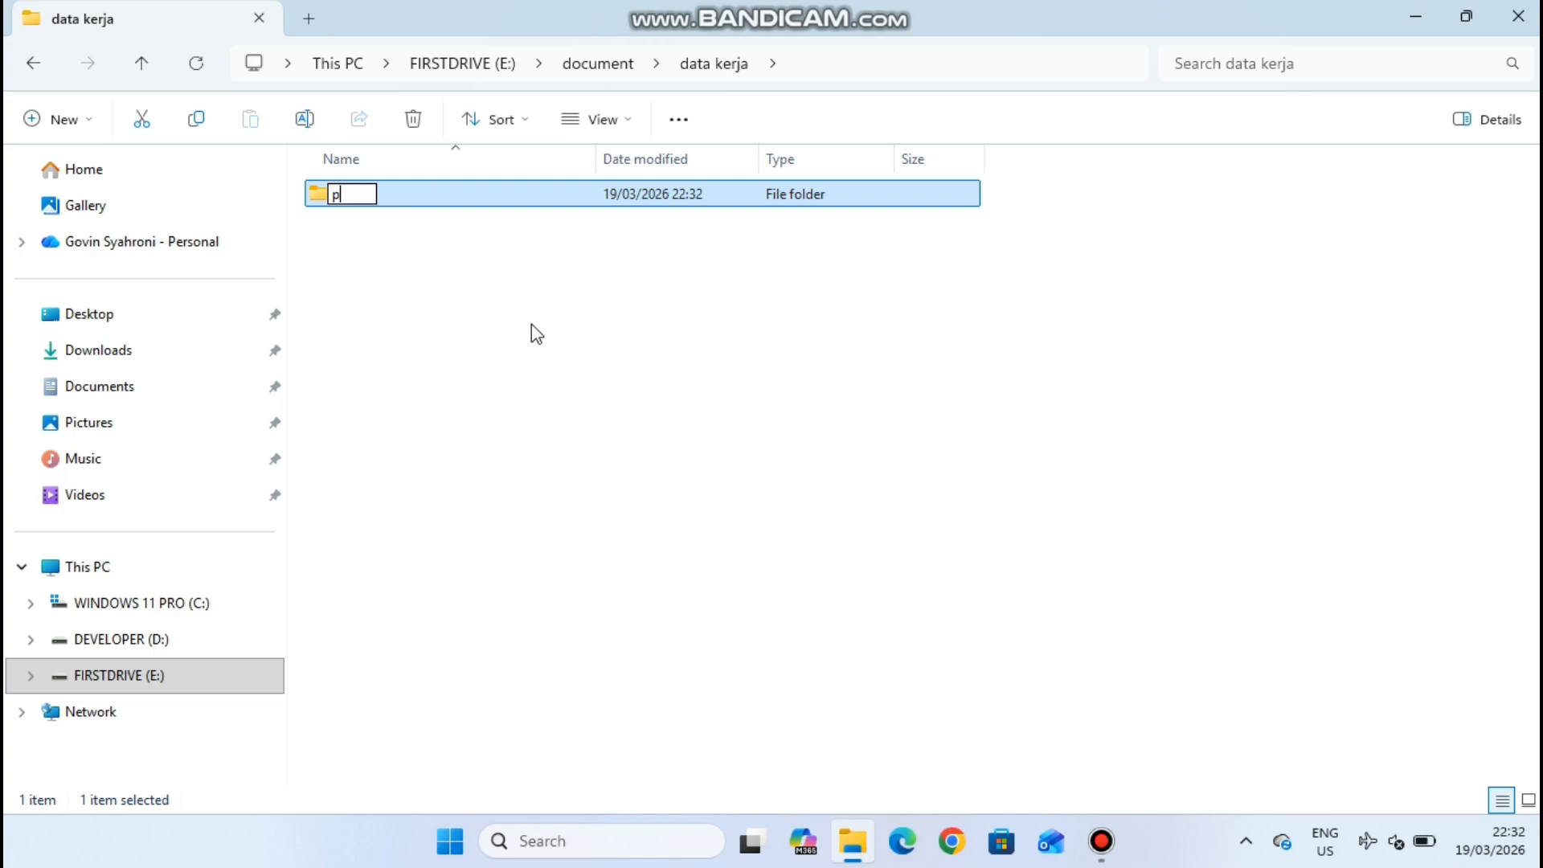
text(unya klien)
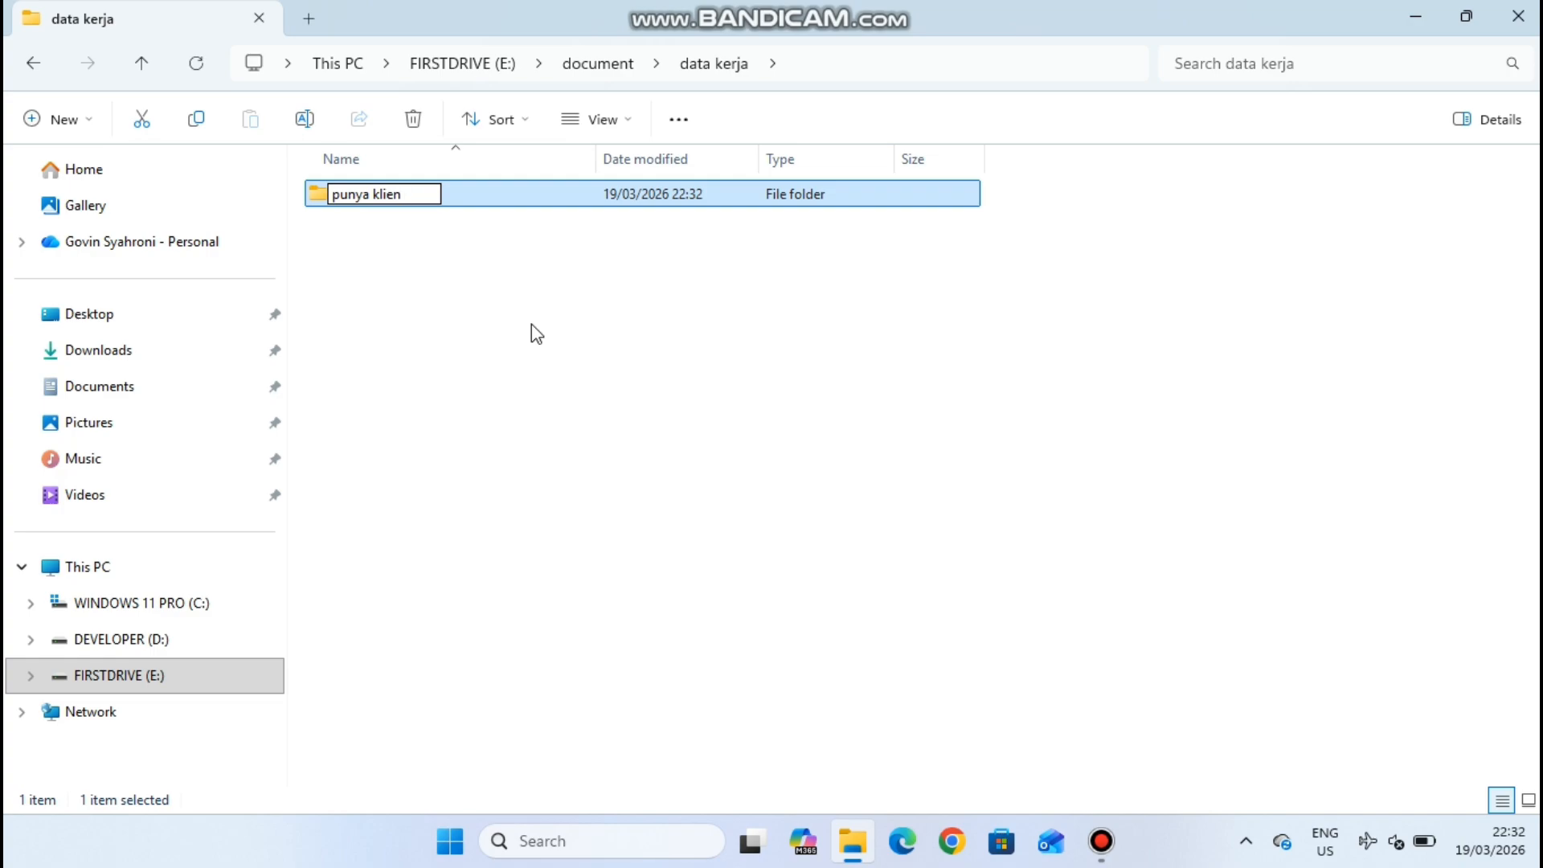
key(BackSpace)
click(532, 325)
- Create a second subfolder named "acounting" in the "data kerja" folder
click(70, 131)
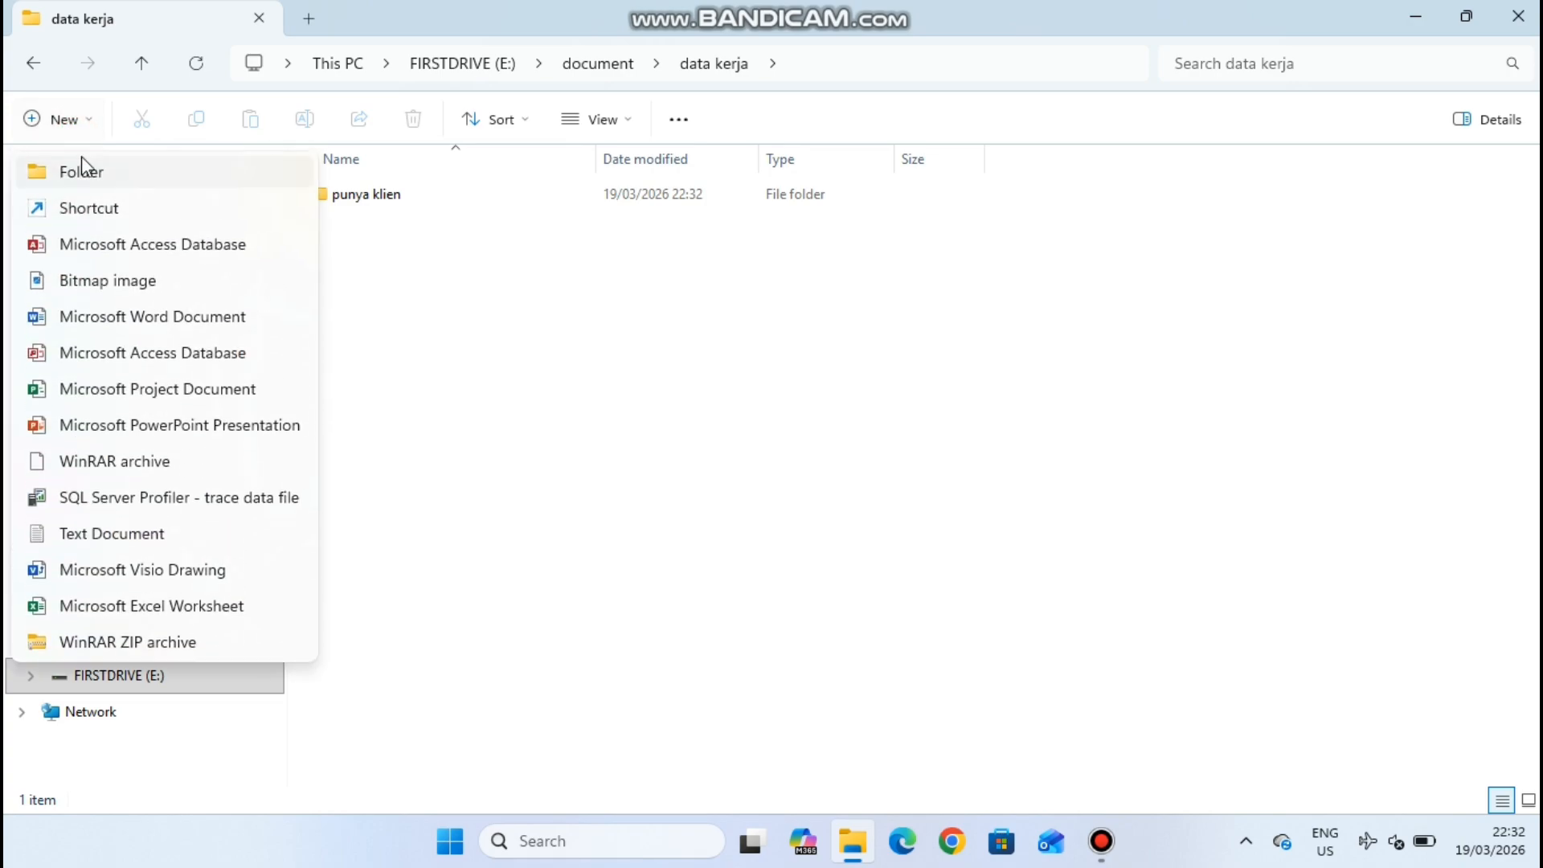
click(82, 163)
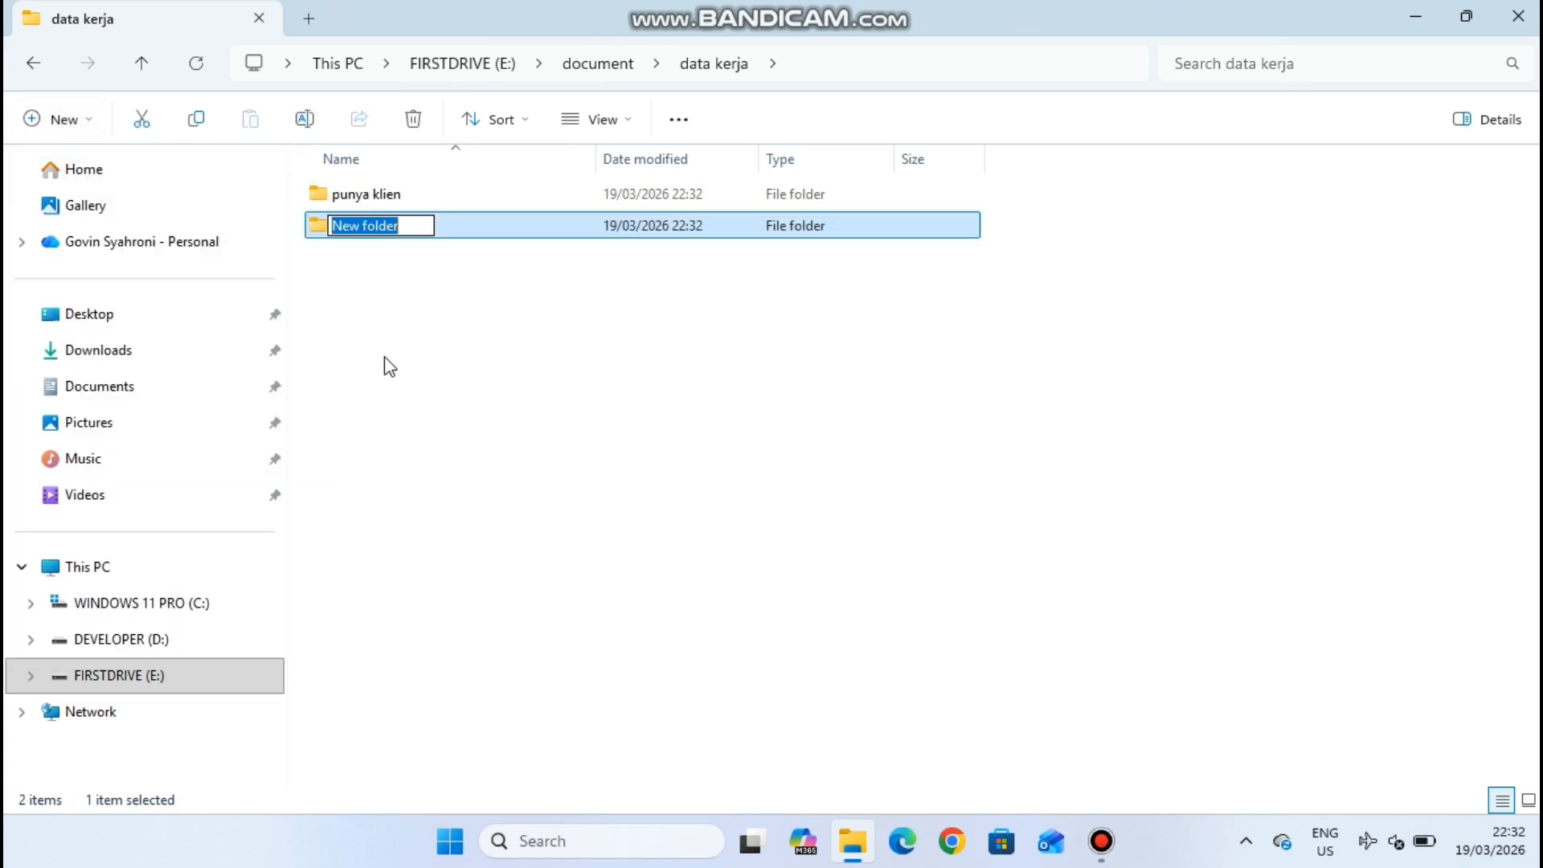
text(a)
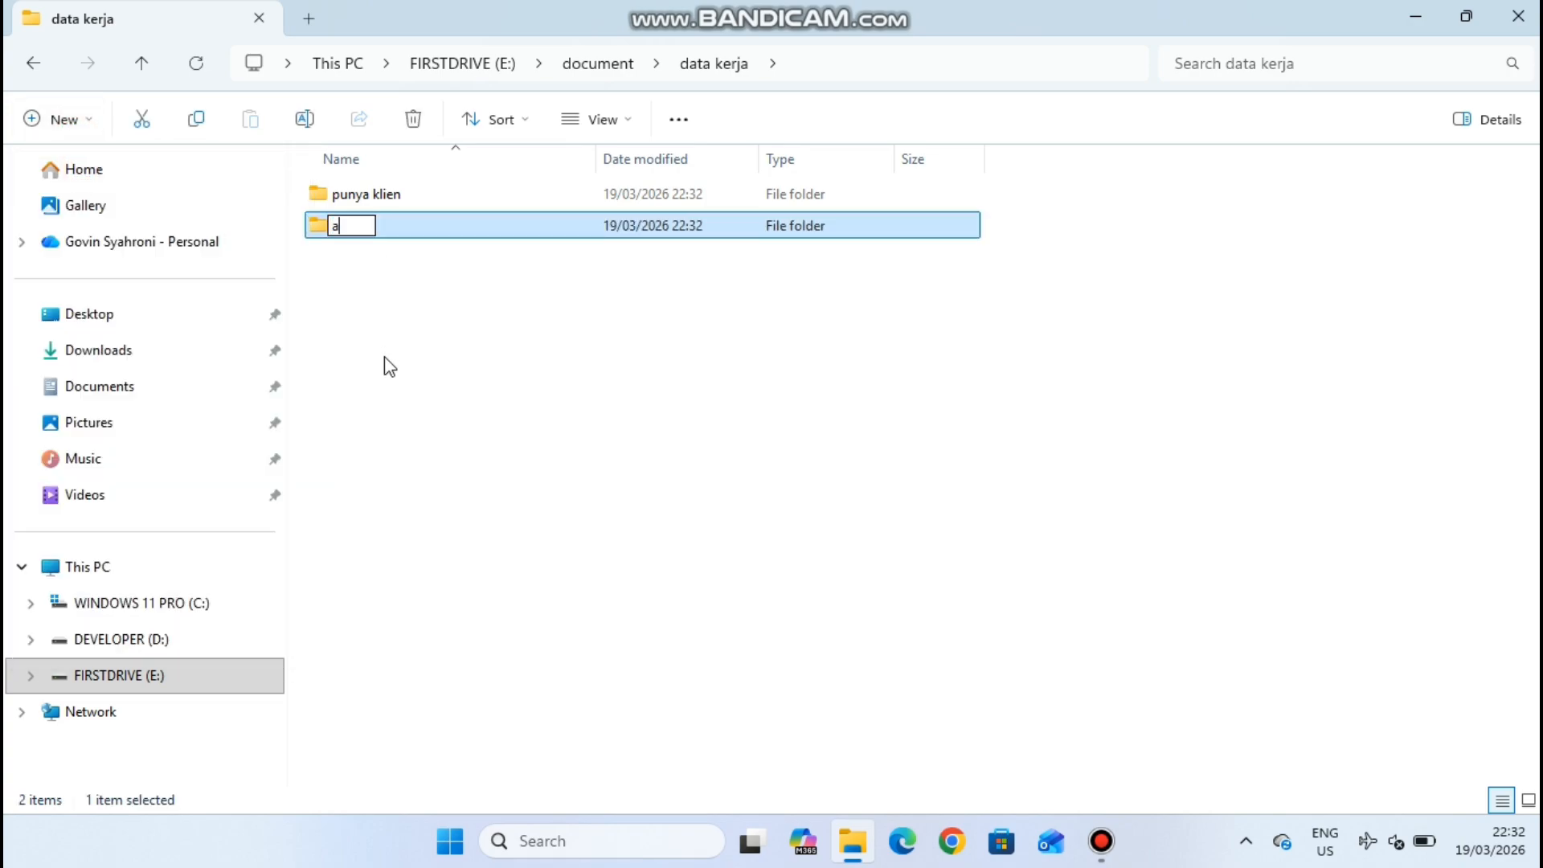
text(counting)
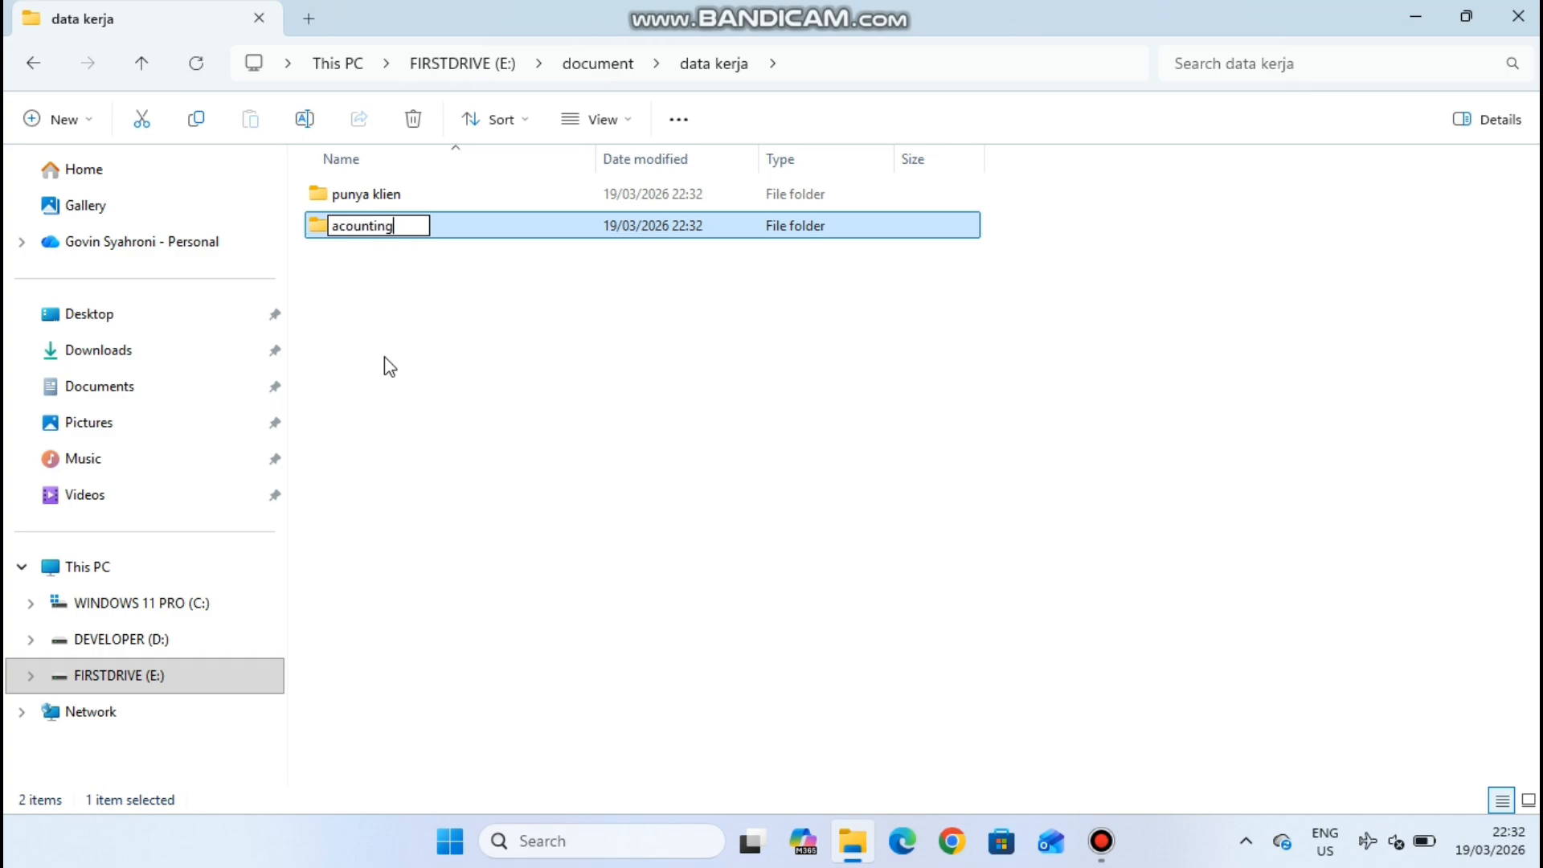
key(Return)
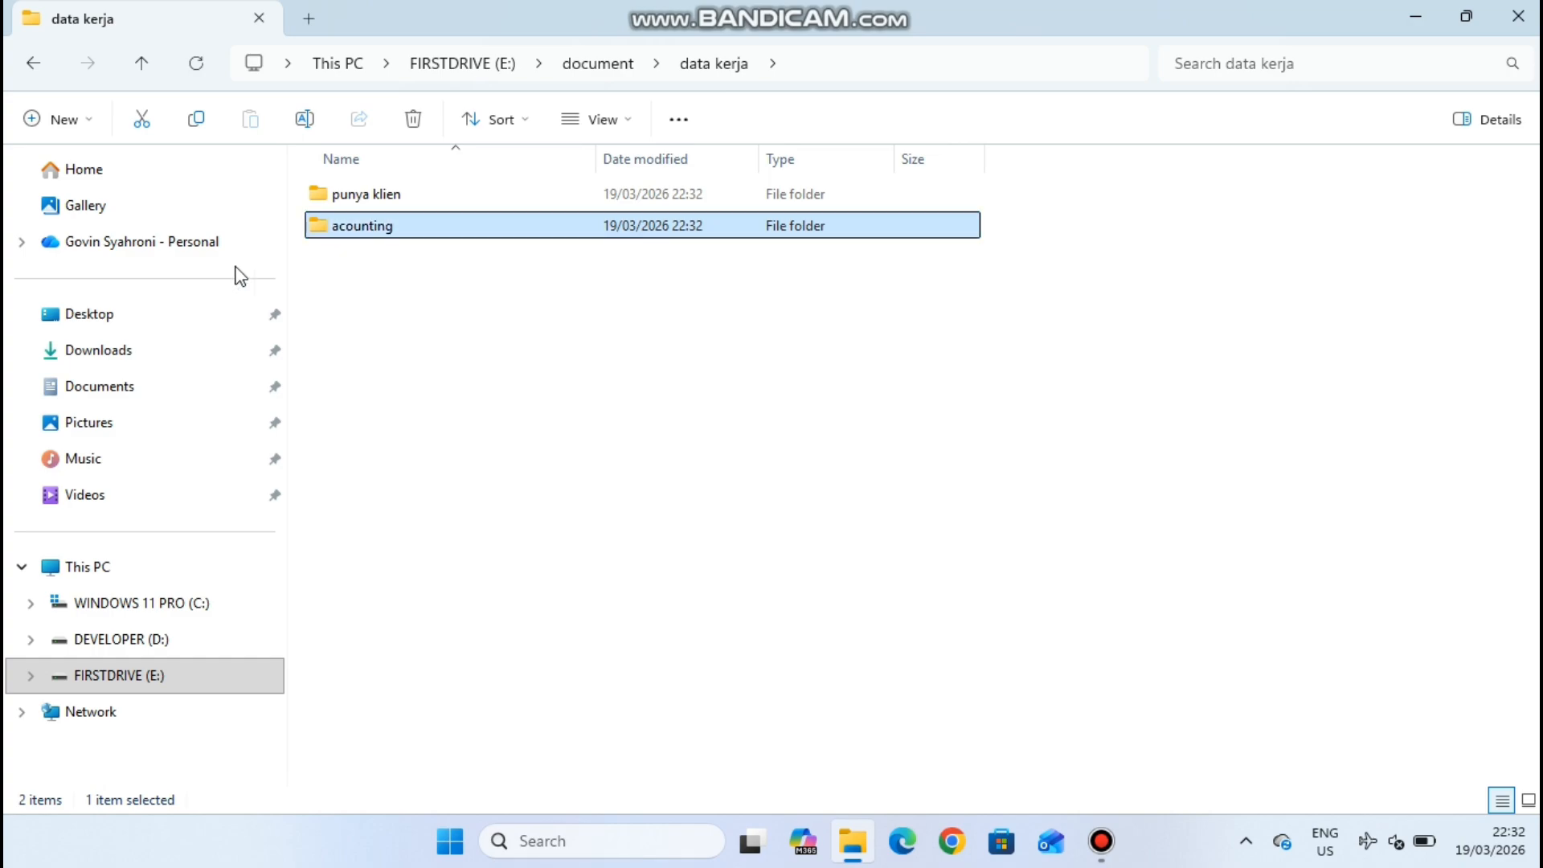
- Create a third subfolder named "data gajih karyawan" in the "data kerja" folder
click(69, 122)
click(95, 184)
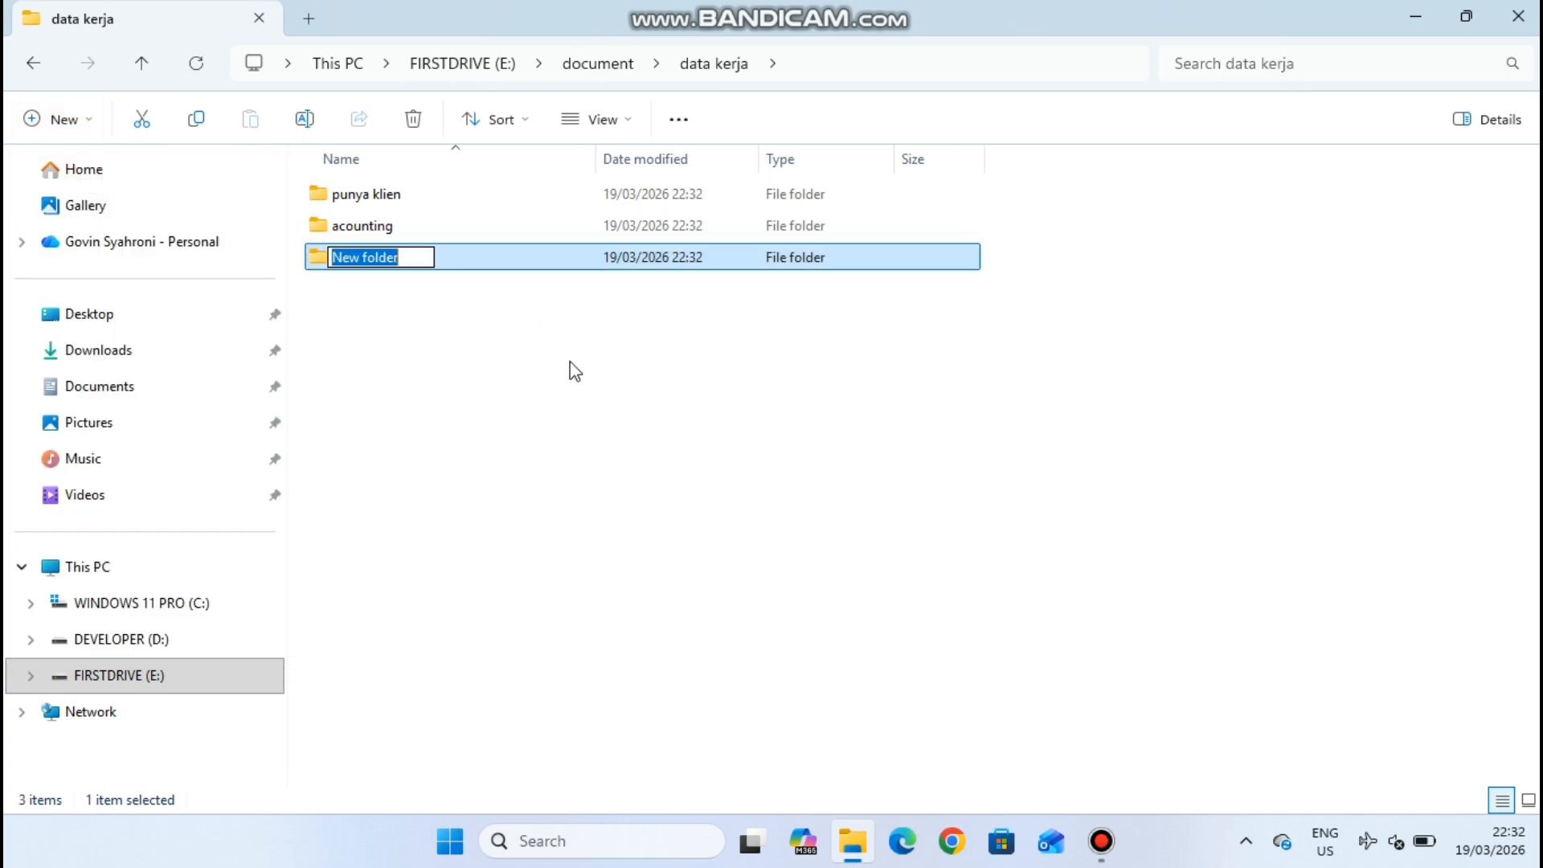
text(da)
key(BackSpace)
key(BackSpace)
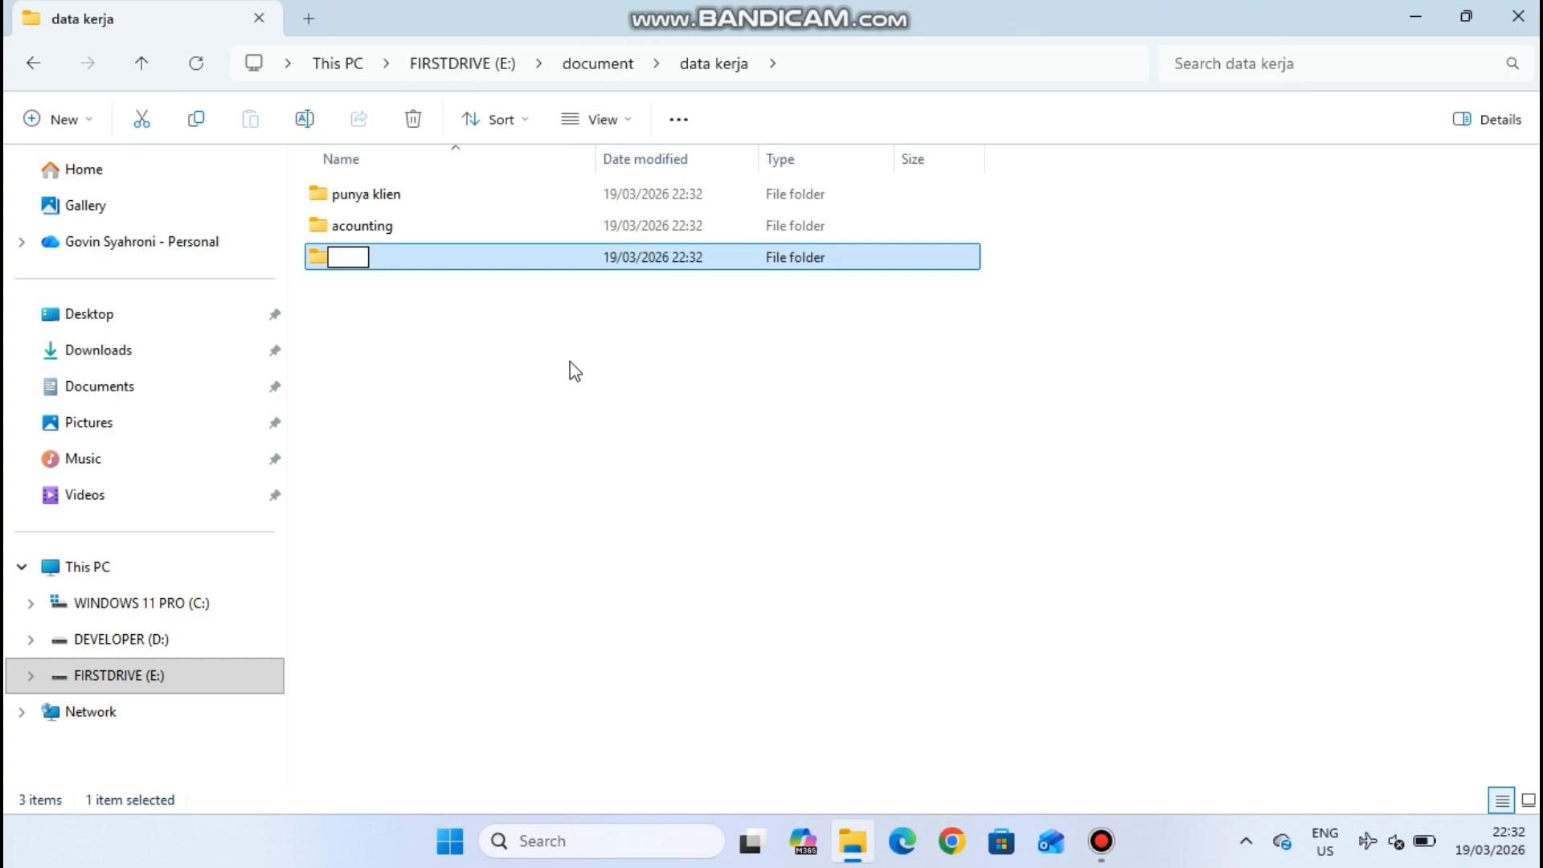
text(data ga)
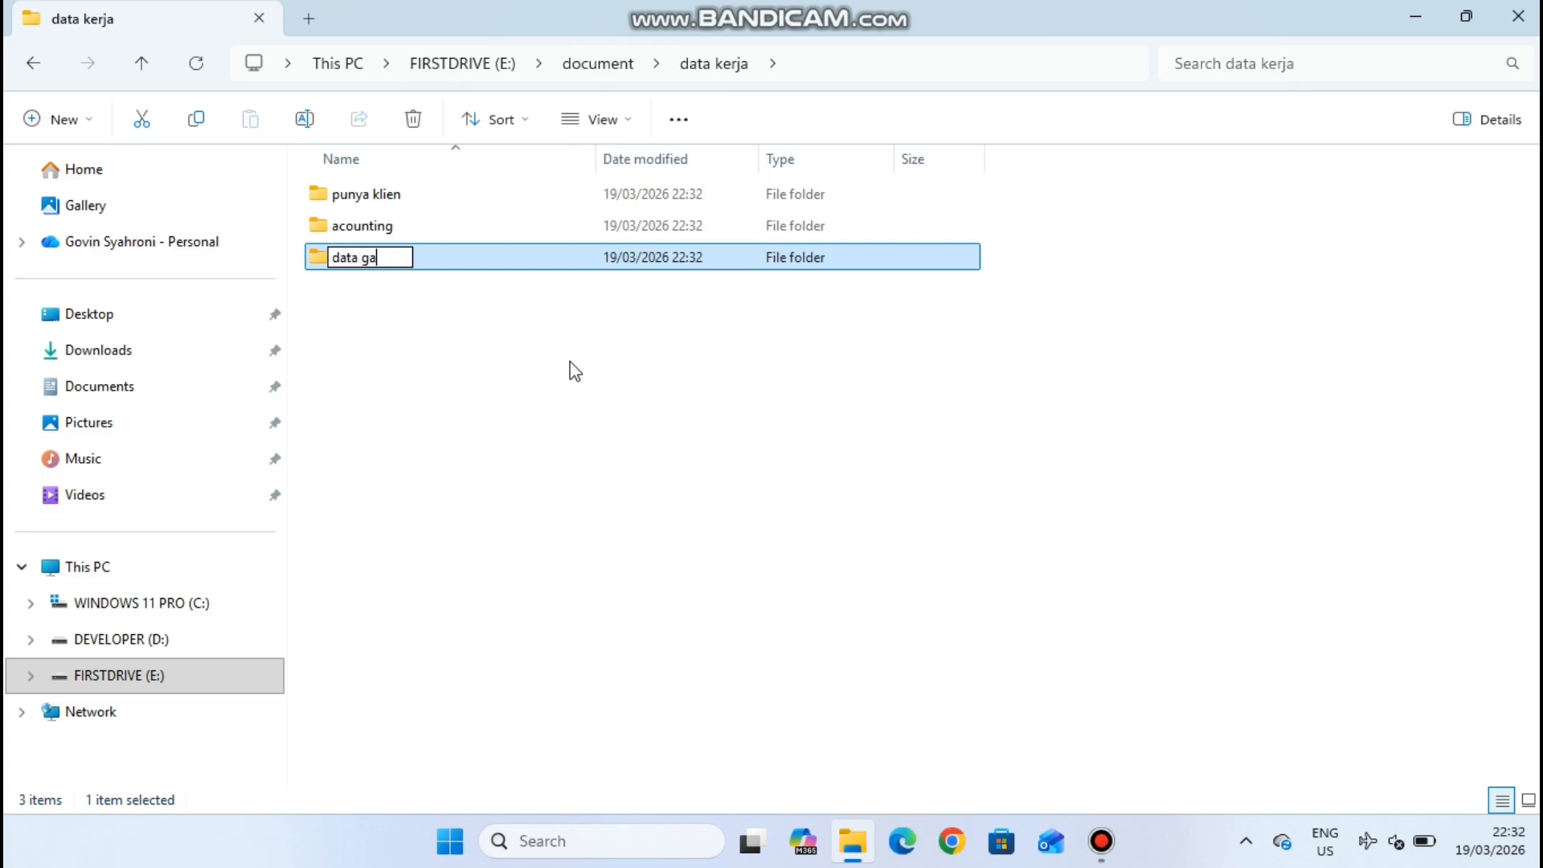
text(jih karyawan)
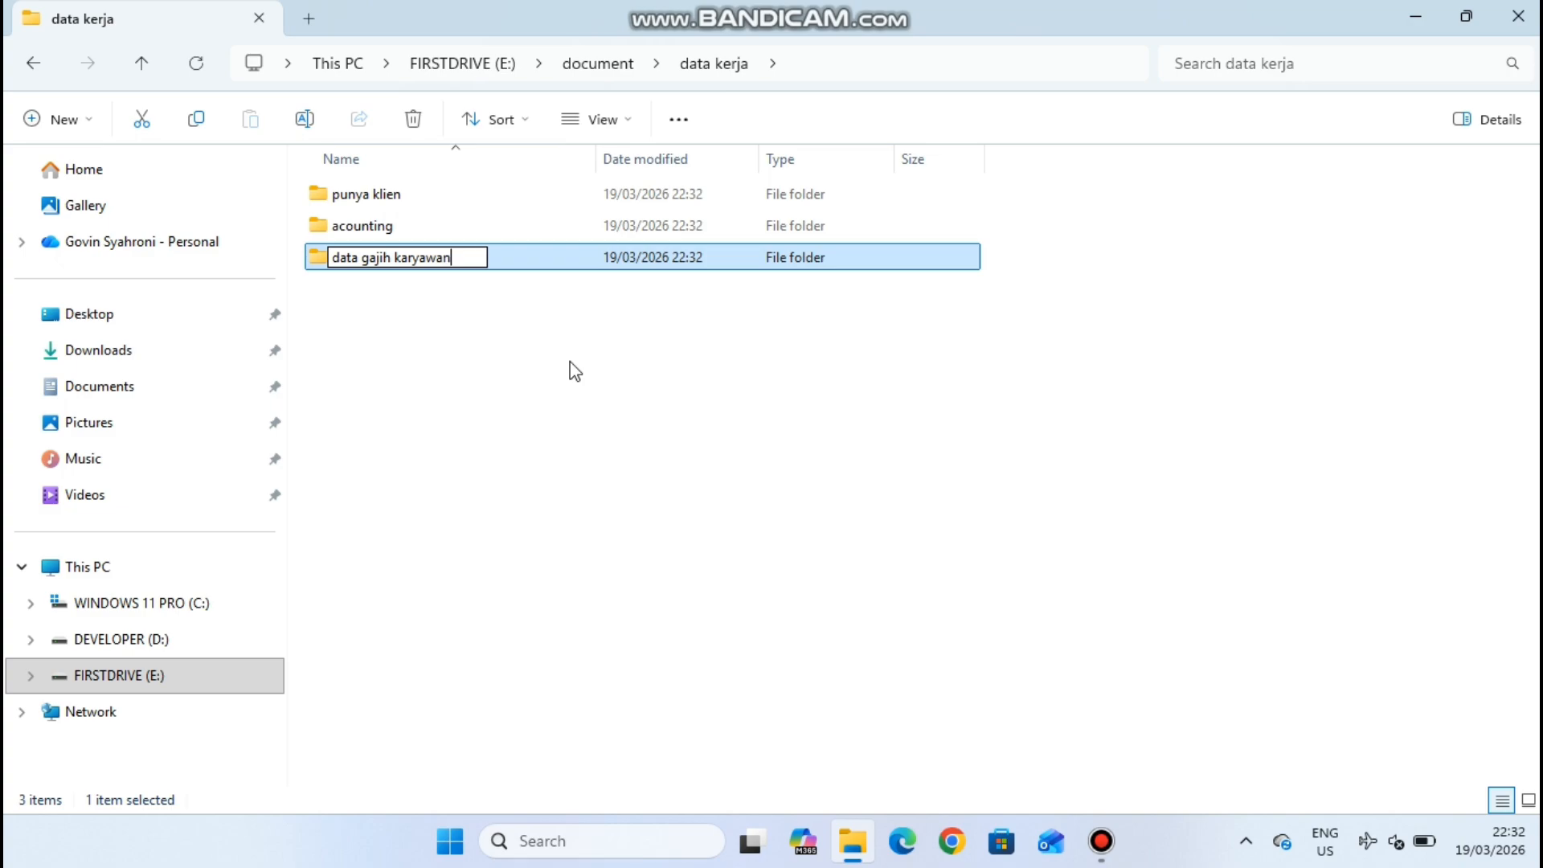
key(Return)
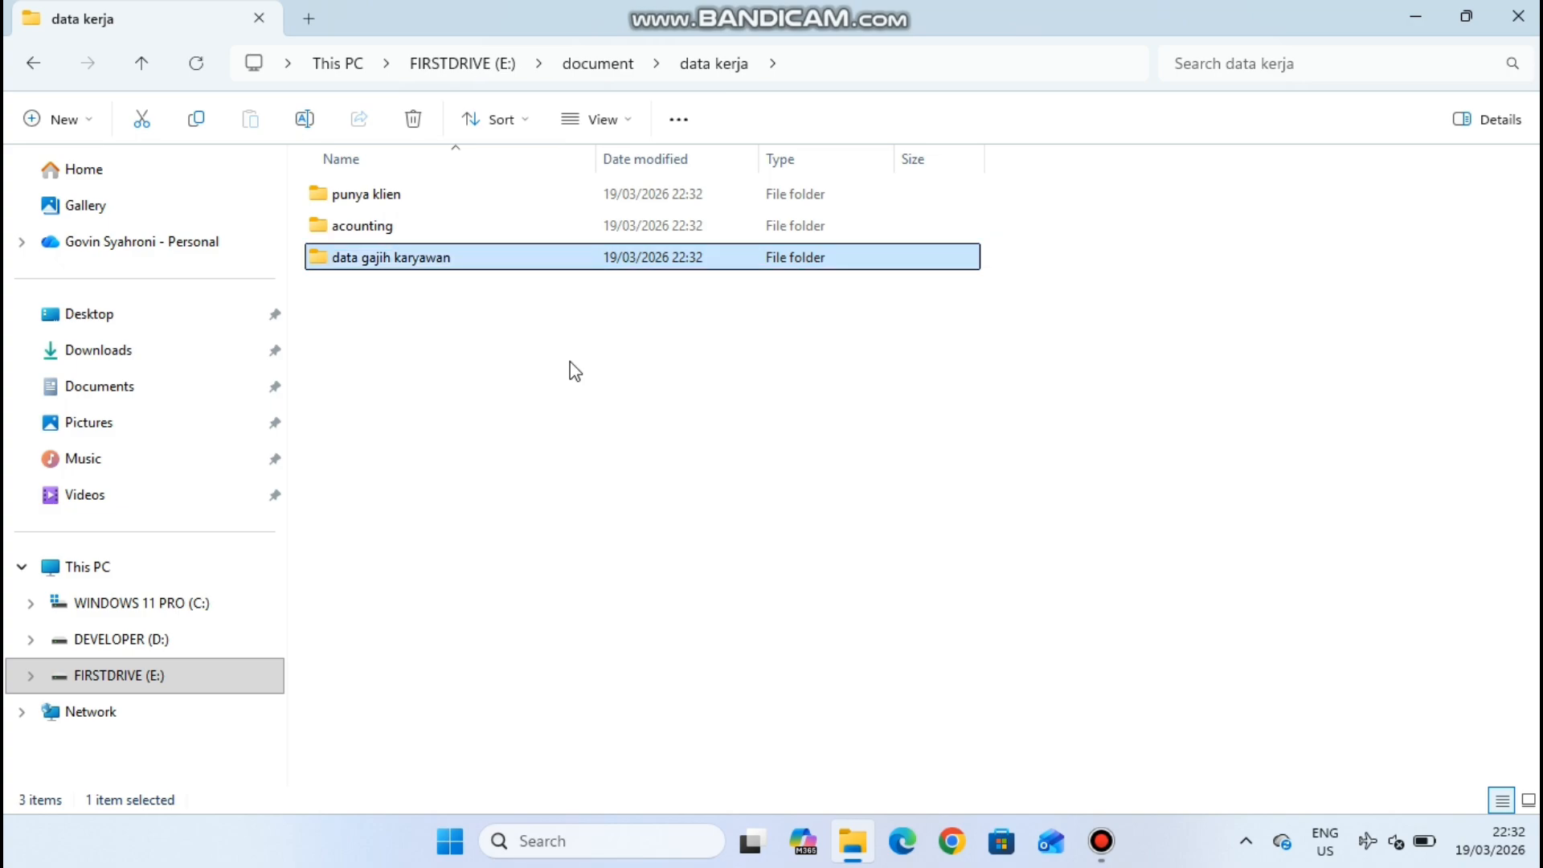
click(552, 475)
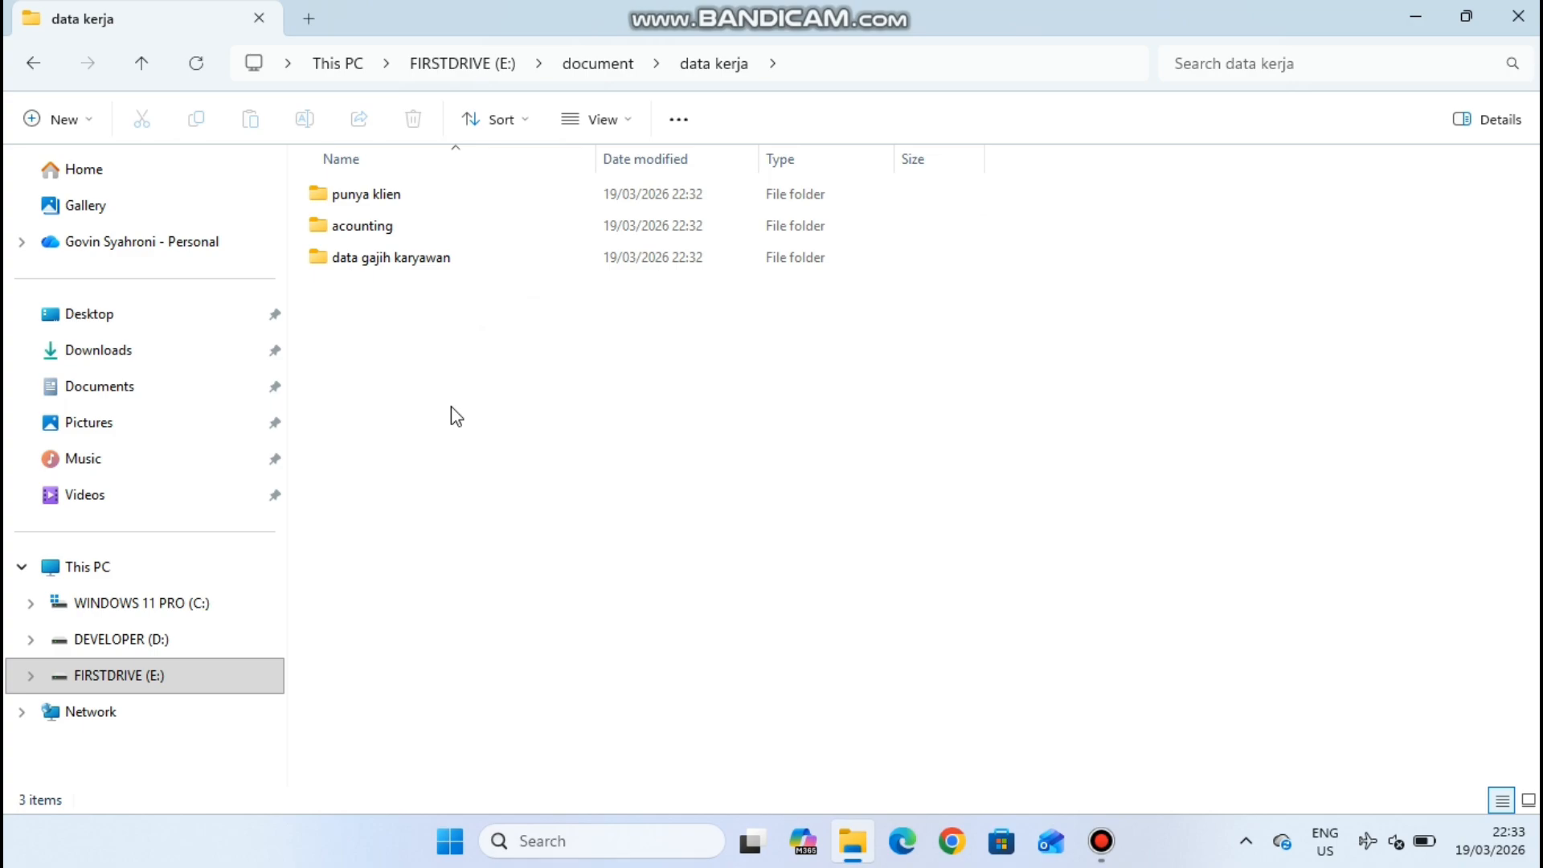
- Go back to the "document" folder, open "data sekolah" and create a subfolder named "data siswa" inside it
click(33, 62)
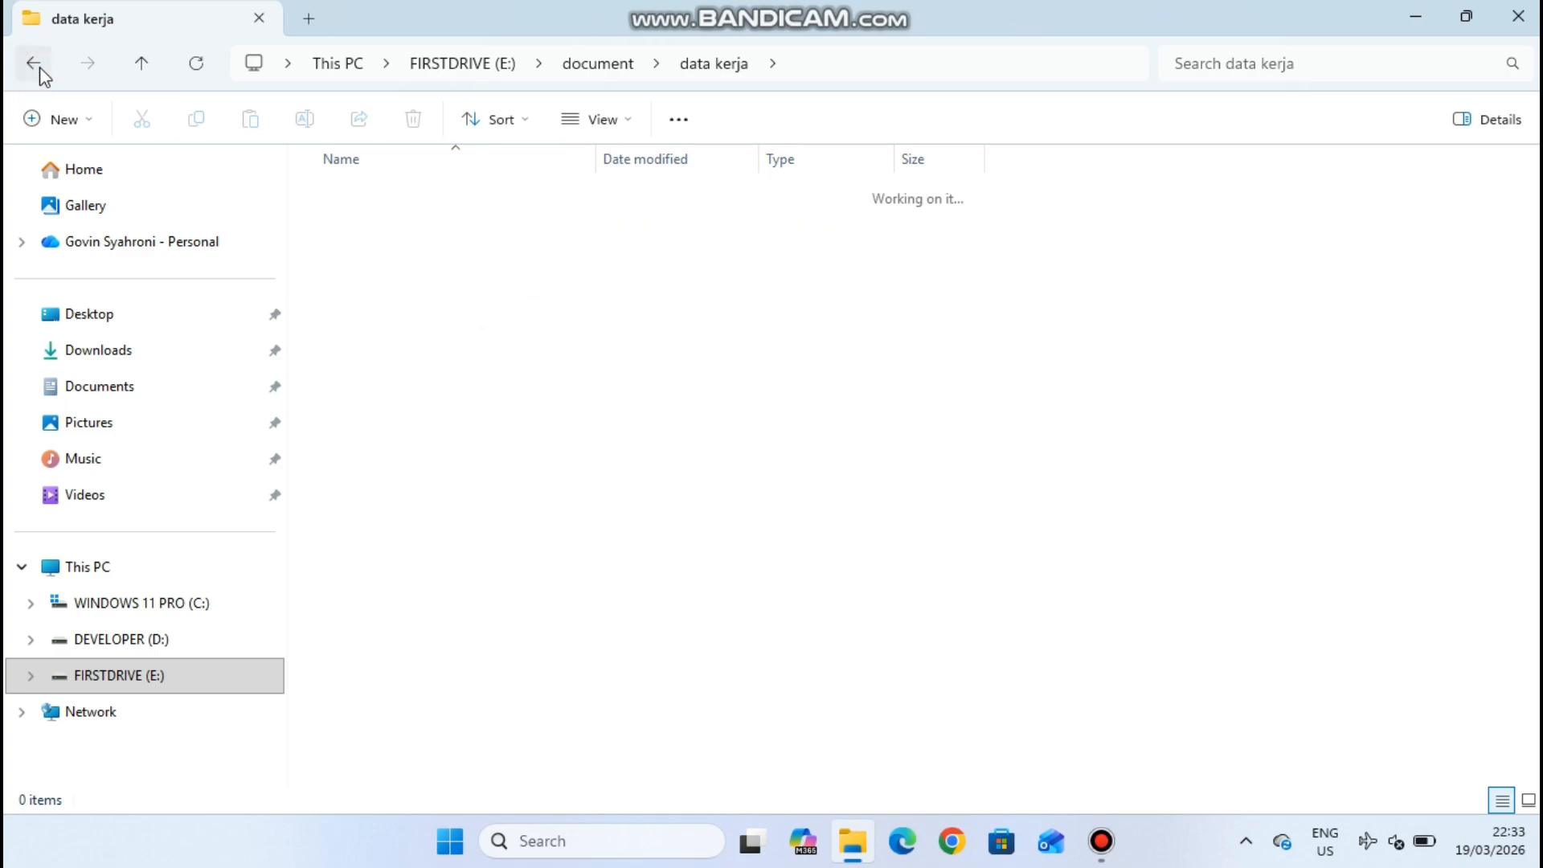
double_click(354, 228)
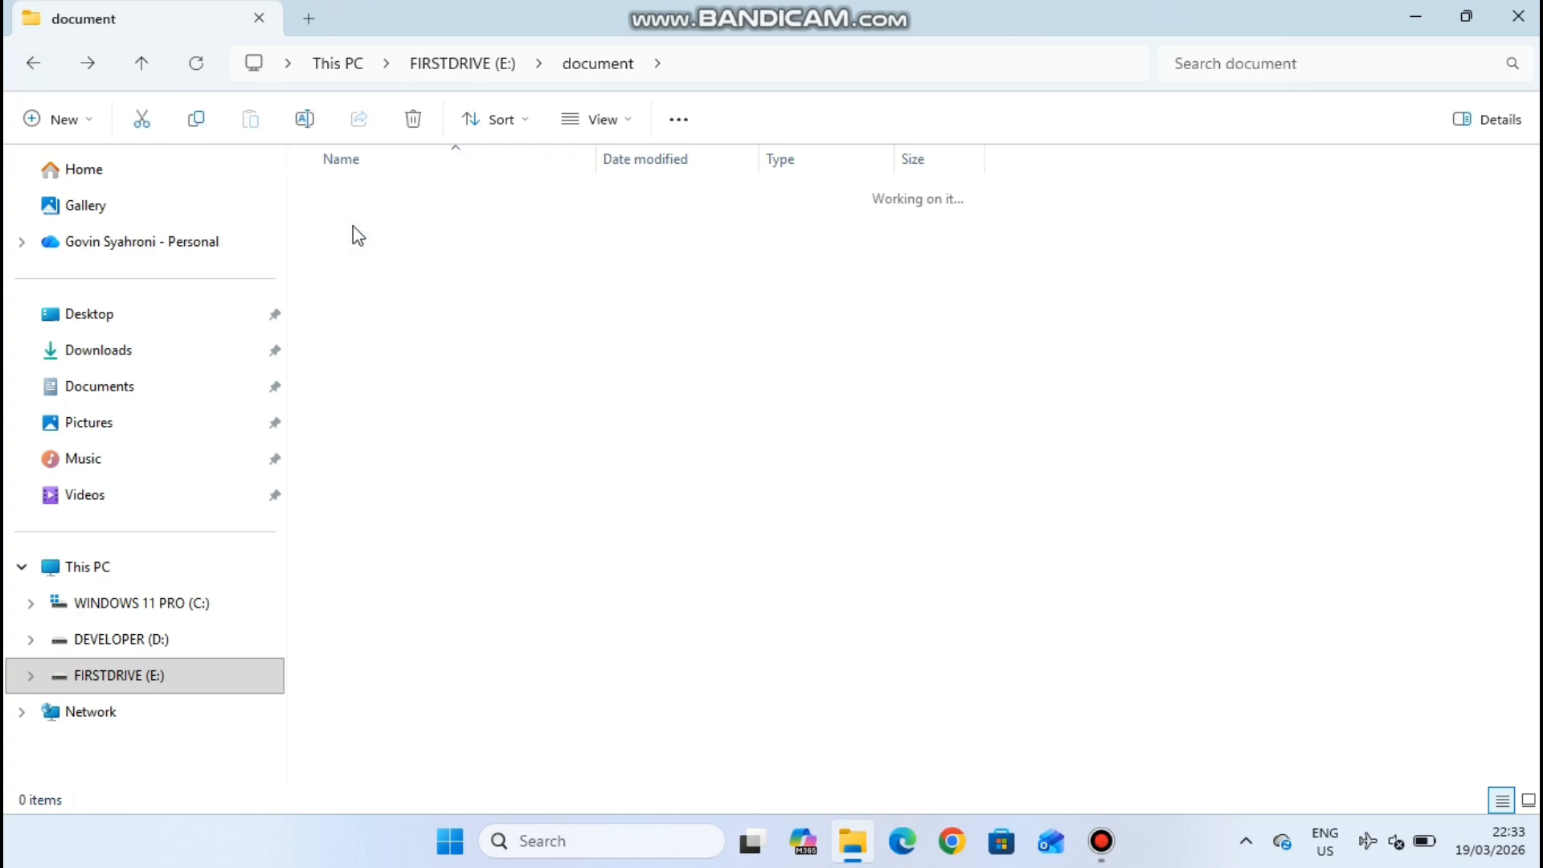
click(53, 121)
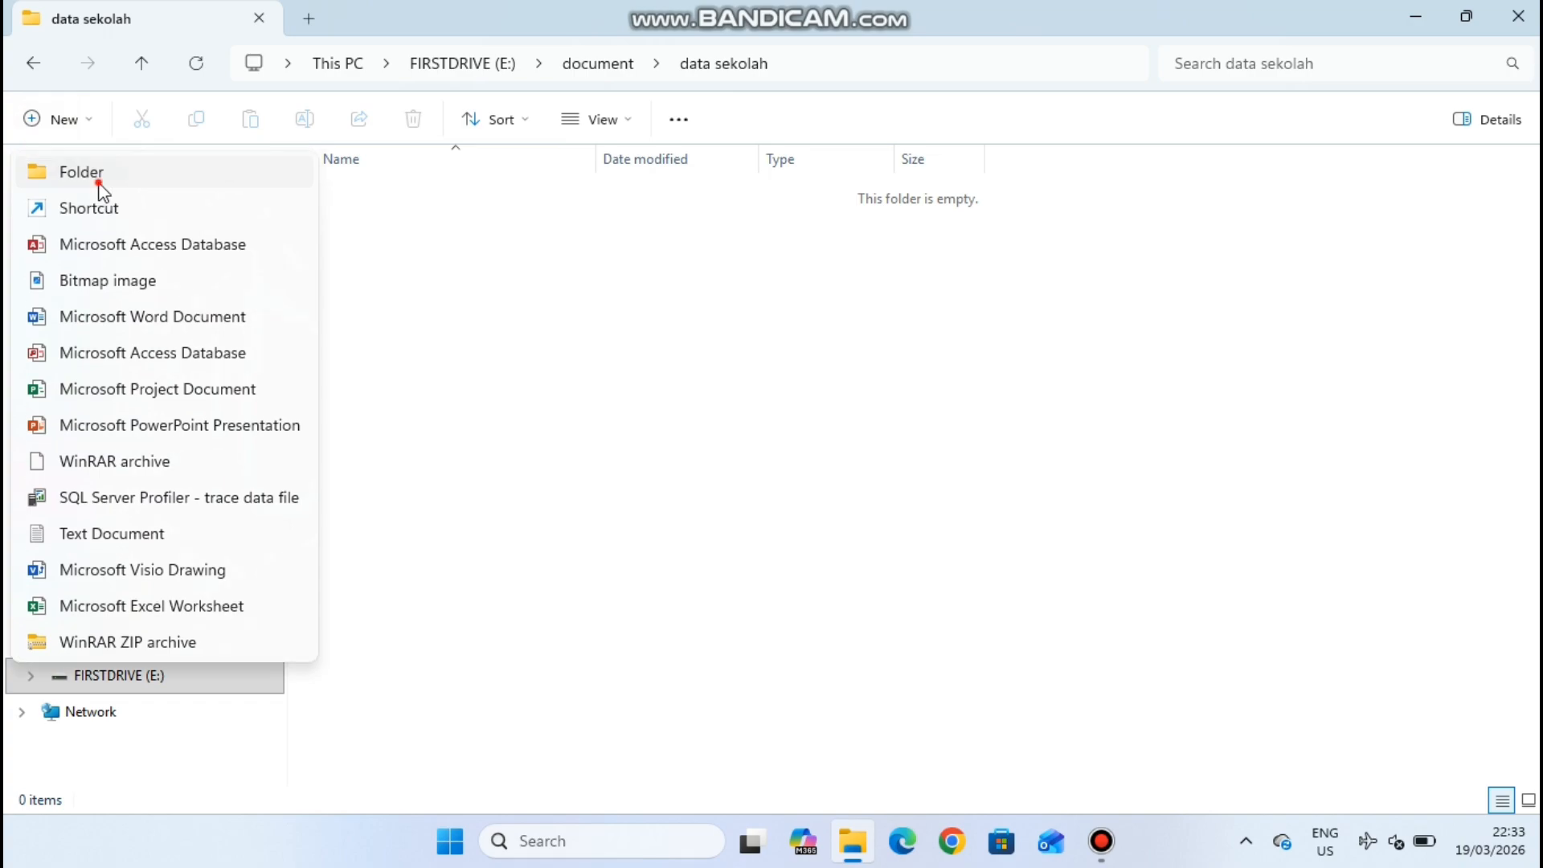
click(97, 171)
text(data )
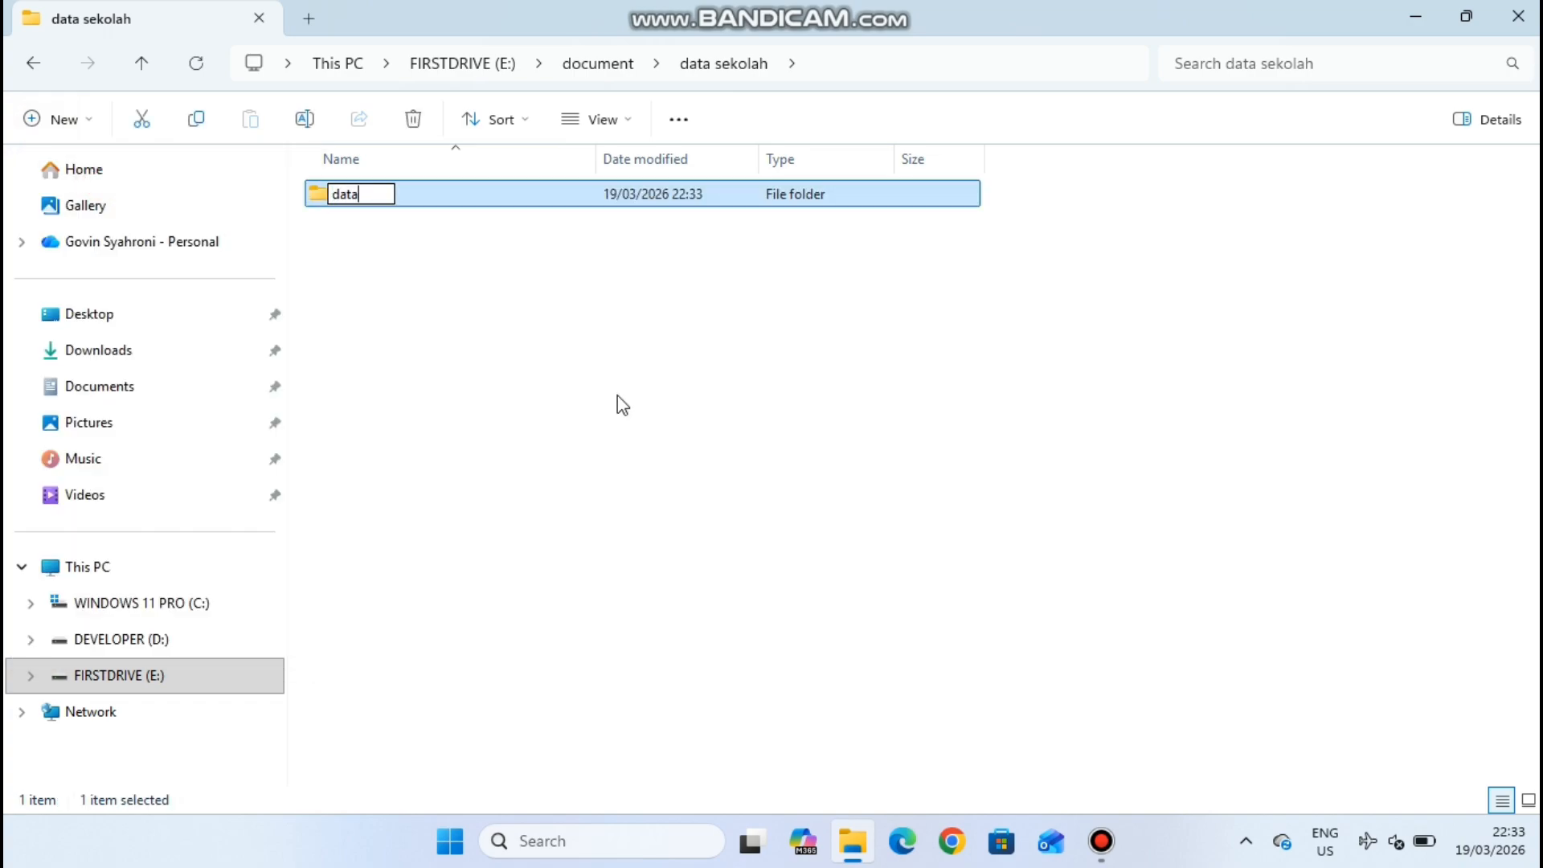
text(siswa)
key(Return)
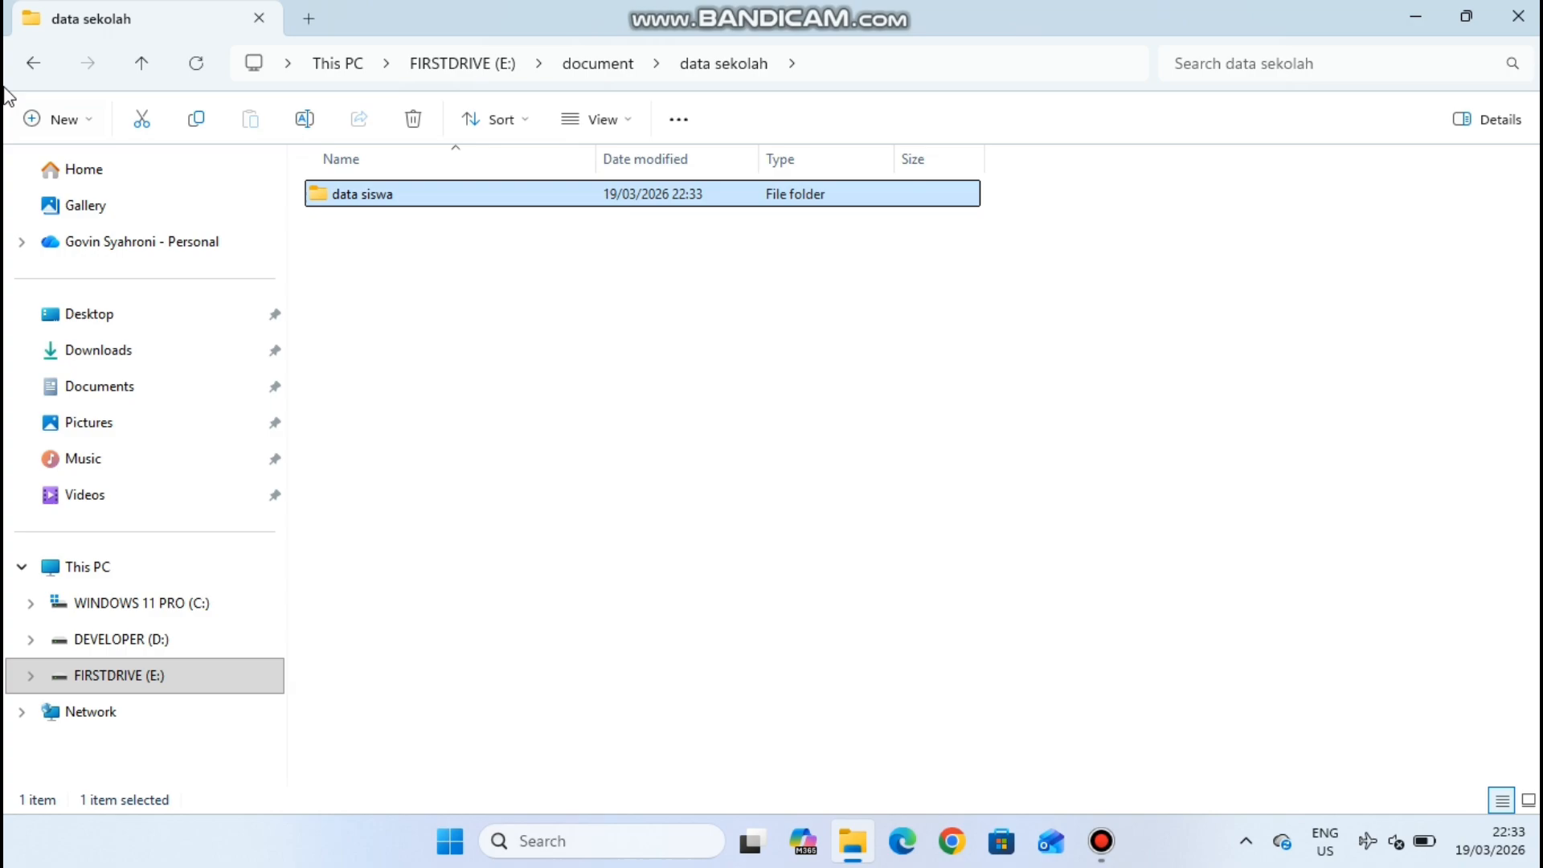
- Create a second subfolder named "raport siswa" in the "data sekolah" folder
click(64, 122)
click(76, 165)
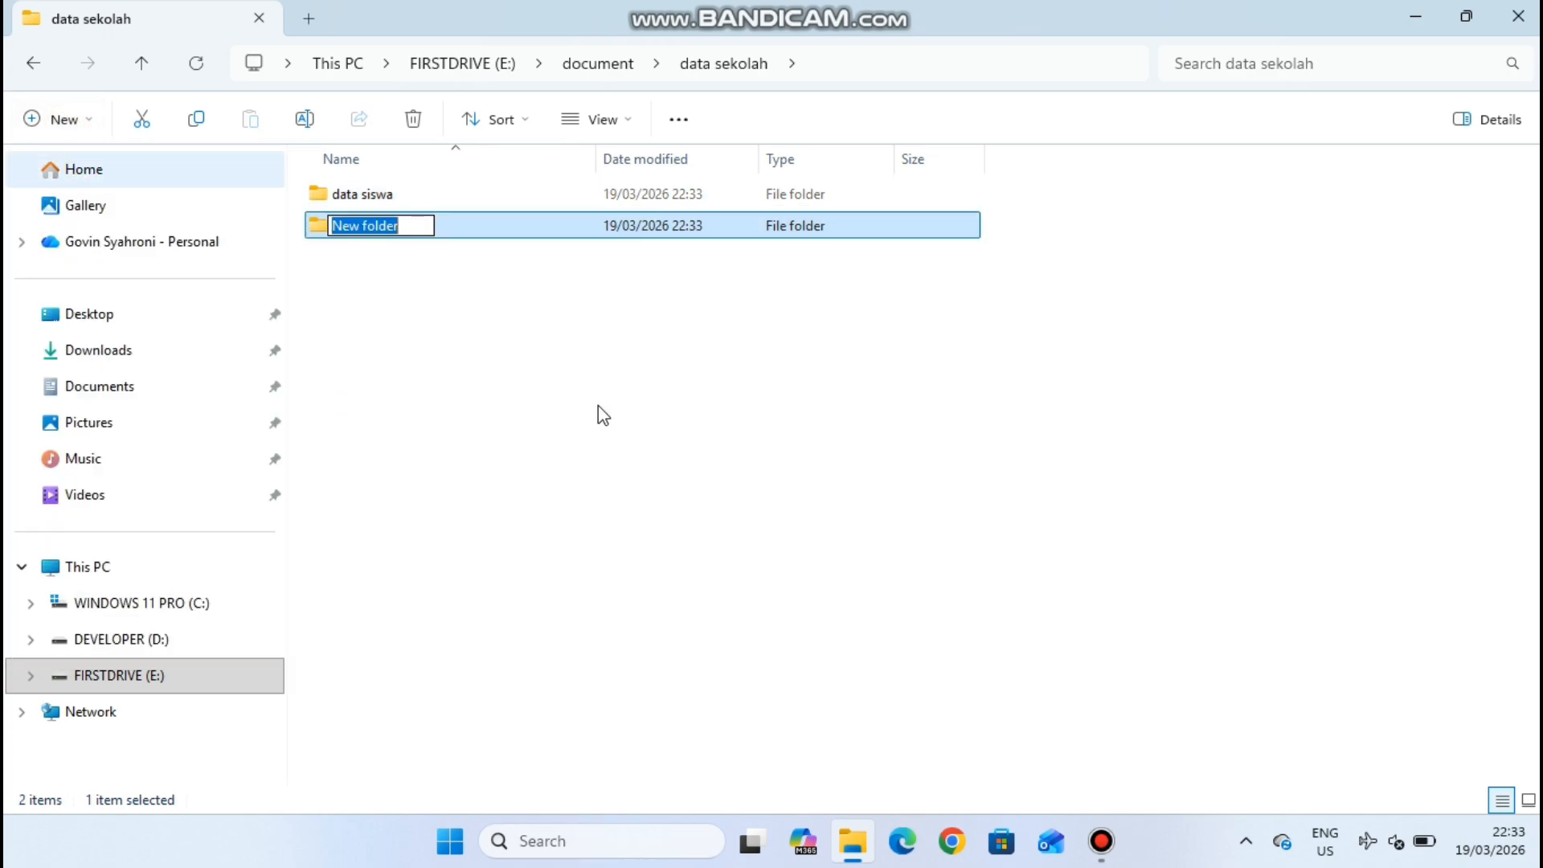
text(ra)
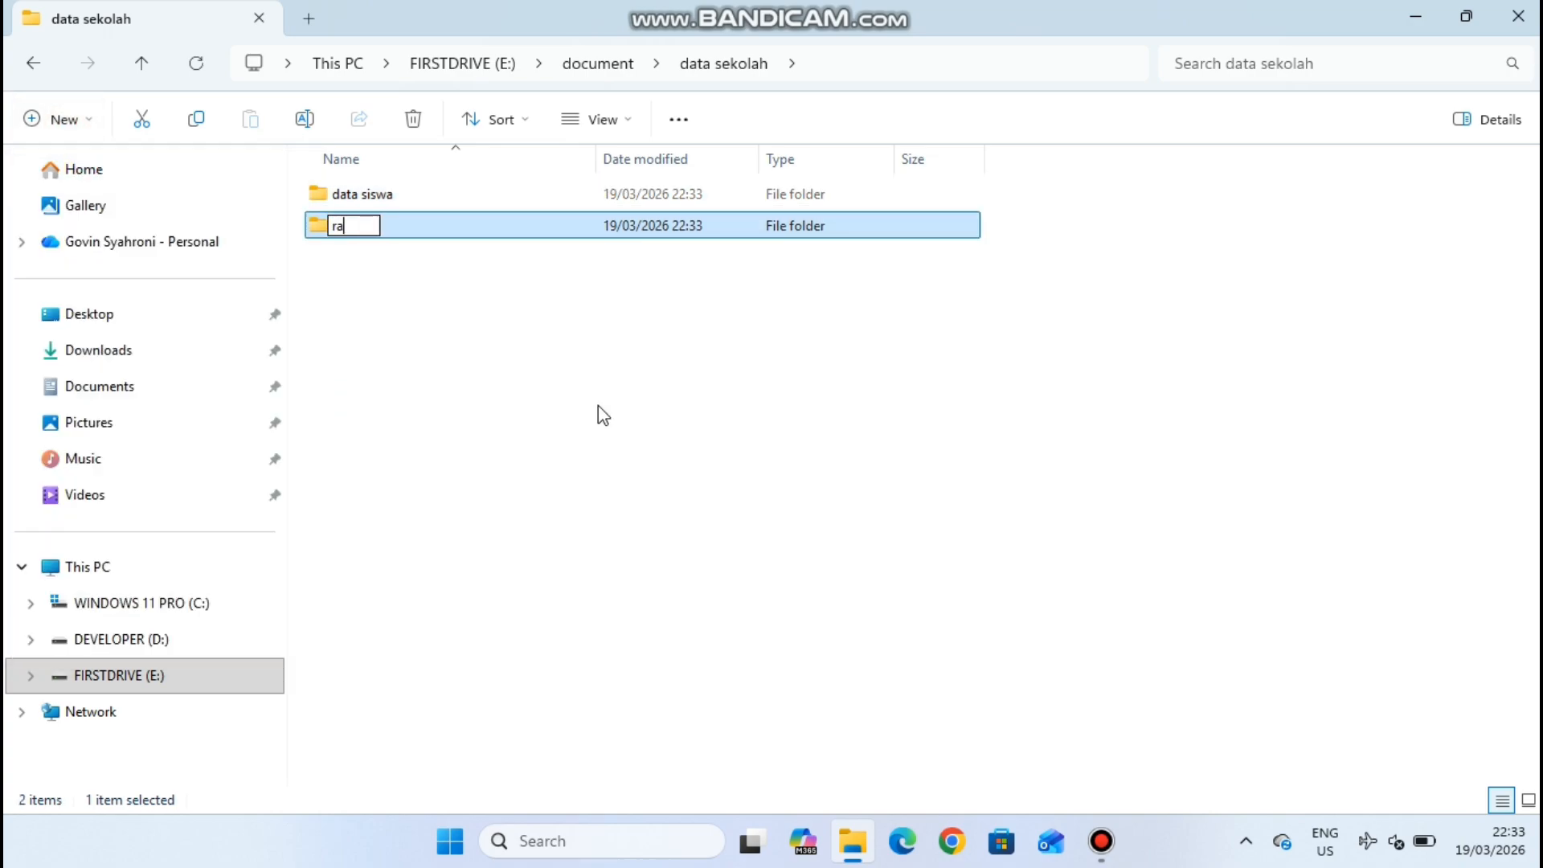
text(port siswa)
key(Return)
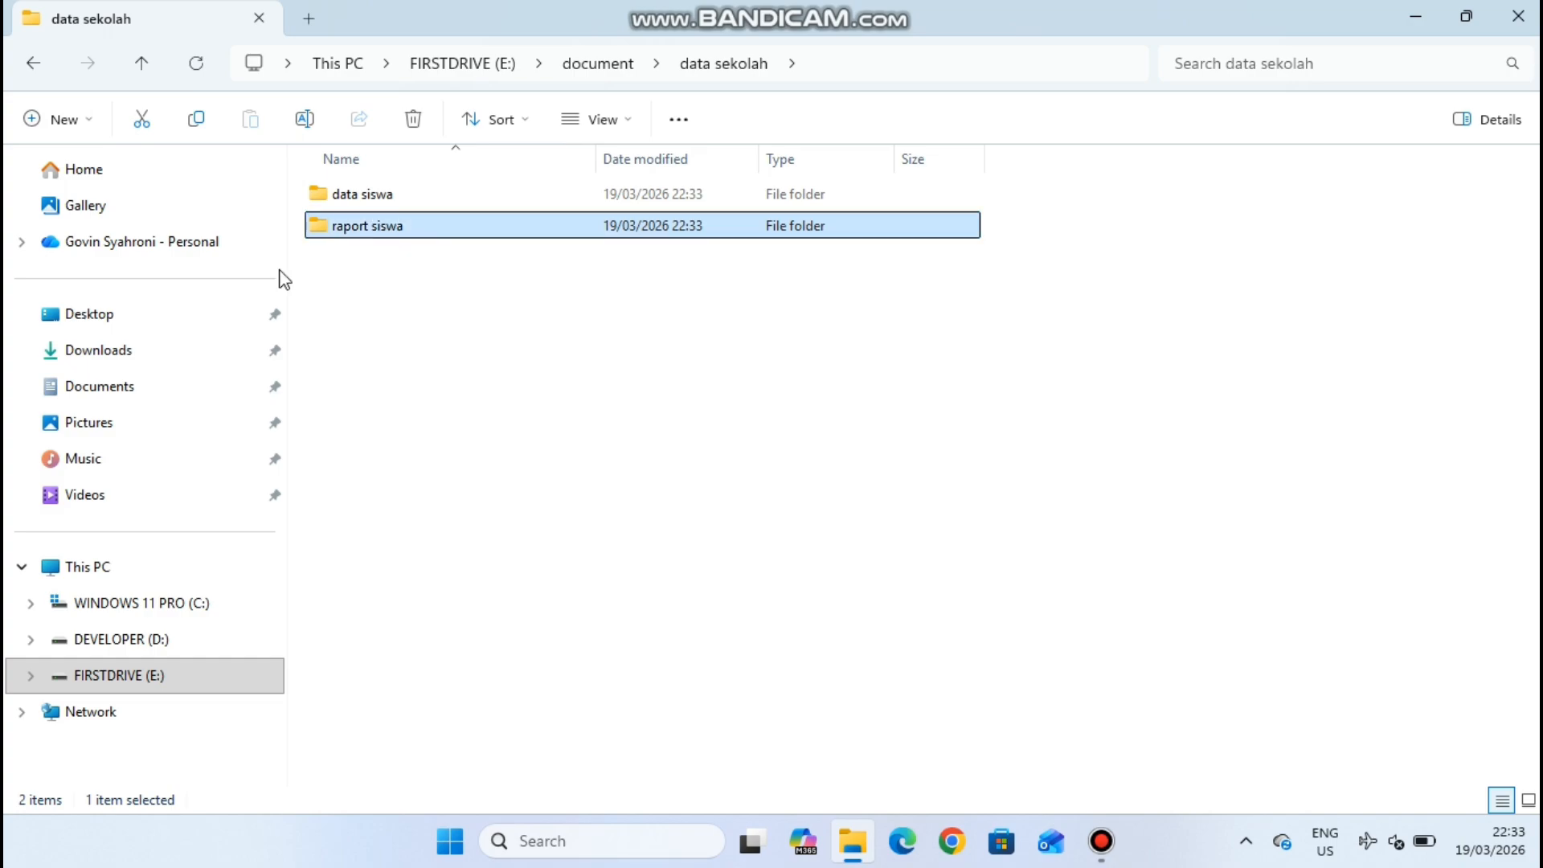
- Create a third subfolder named "nilai siswa" in the "data sekolah" folder
click(49, 120)
click(93, 172)
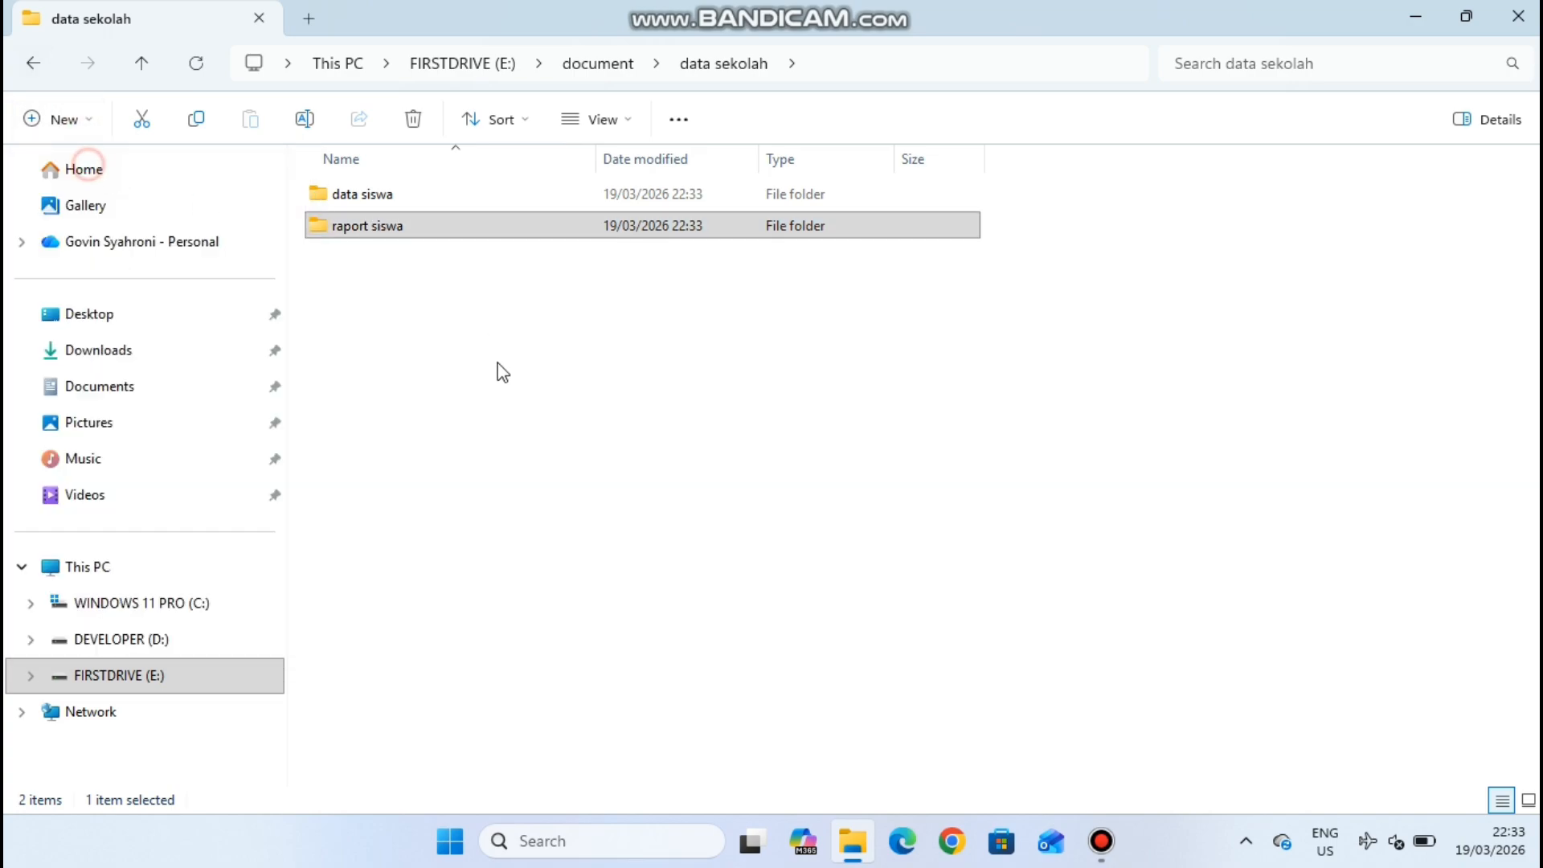
text(nilai)
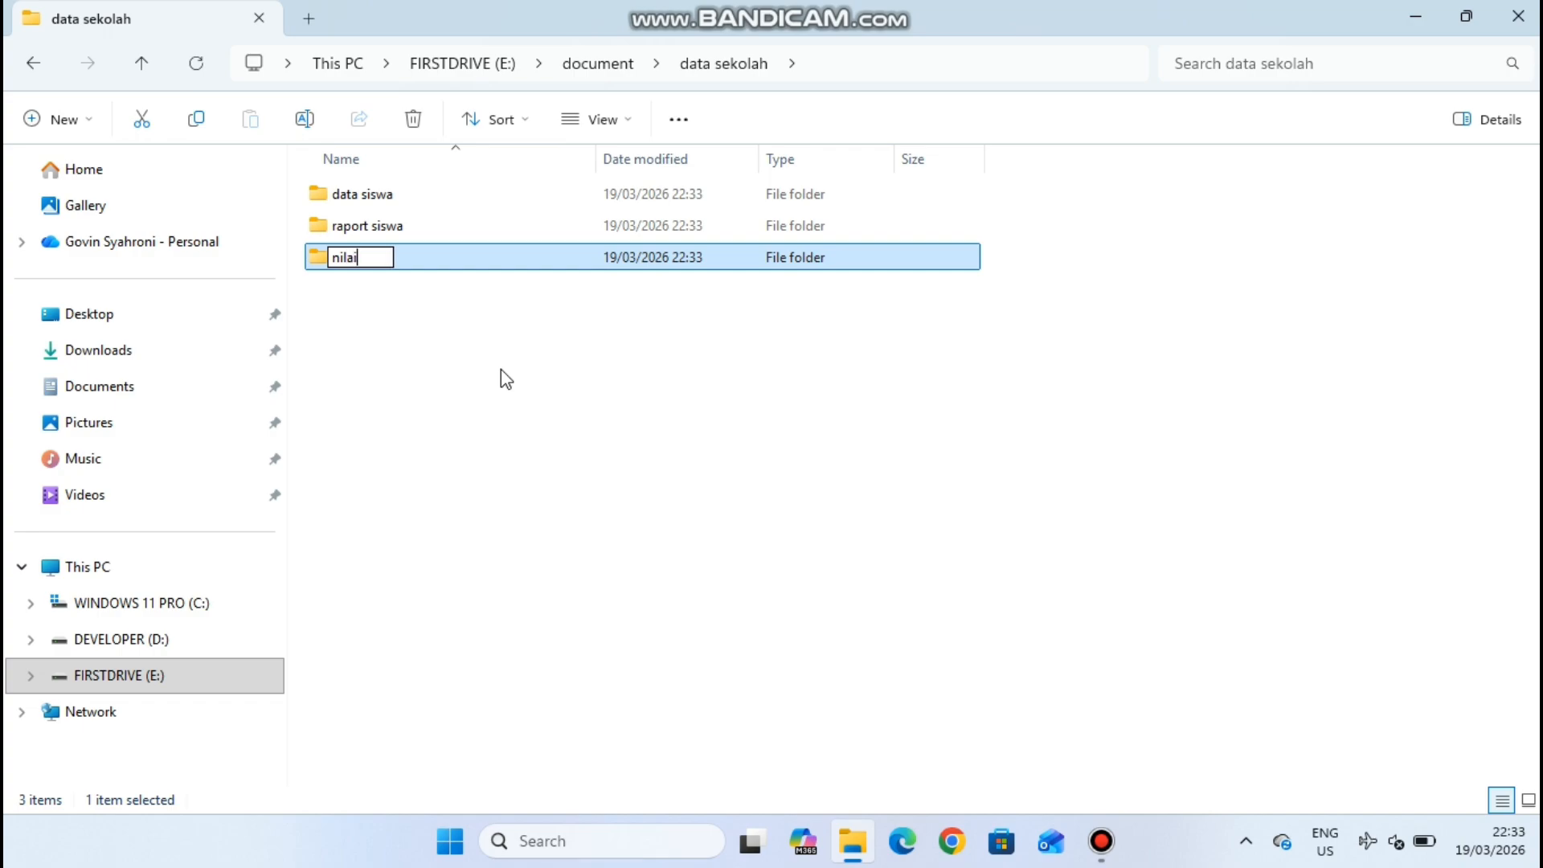
text( siswa)
key(Return)
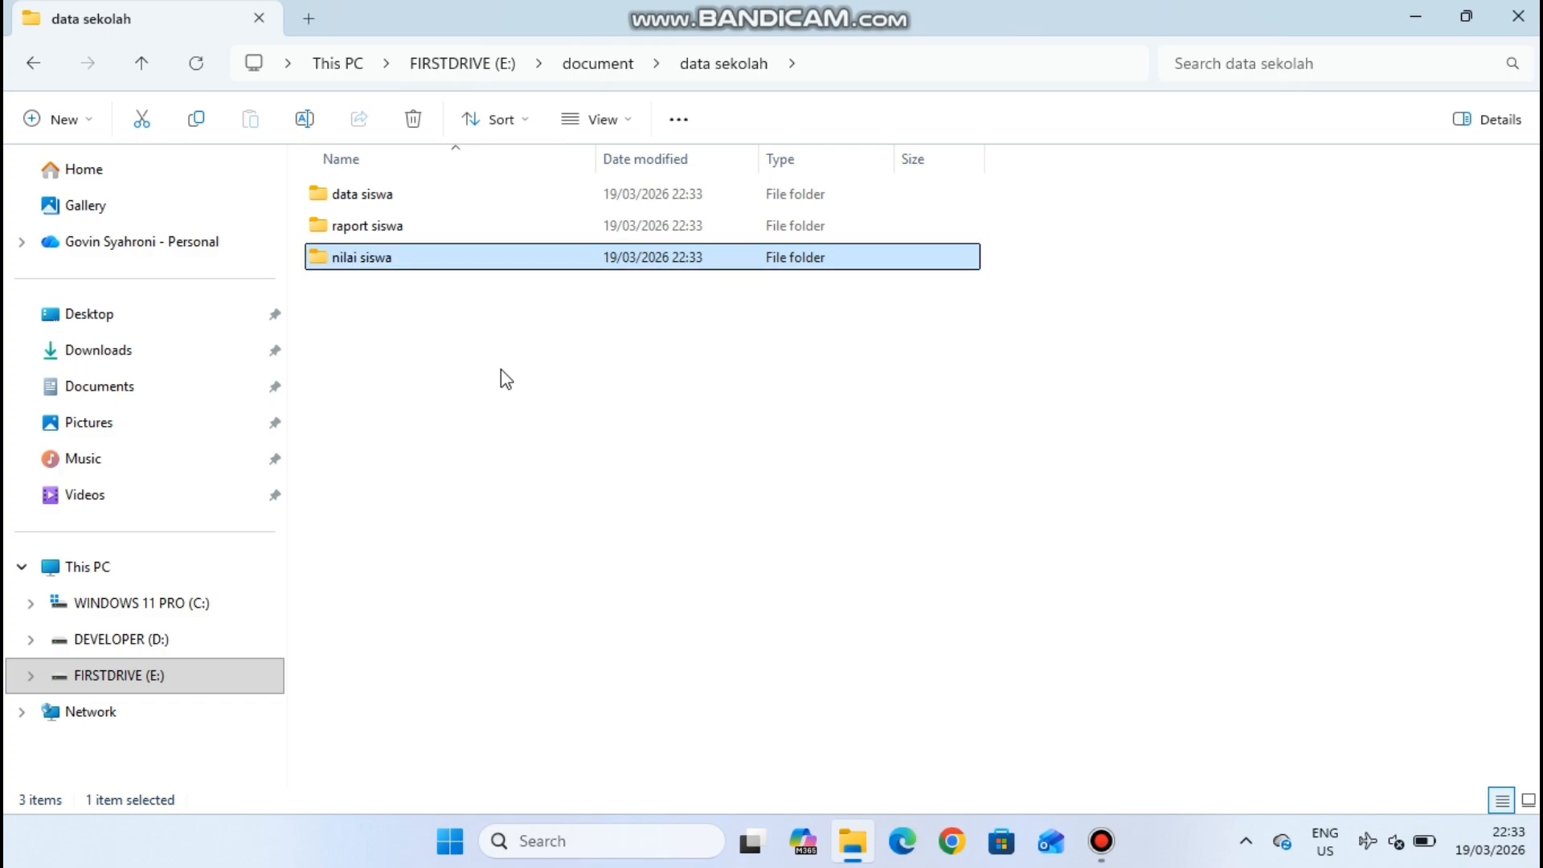
click(500, 370)
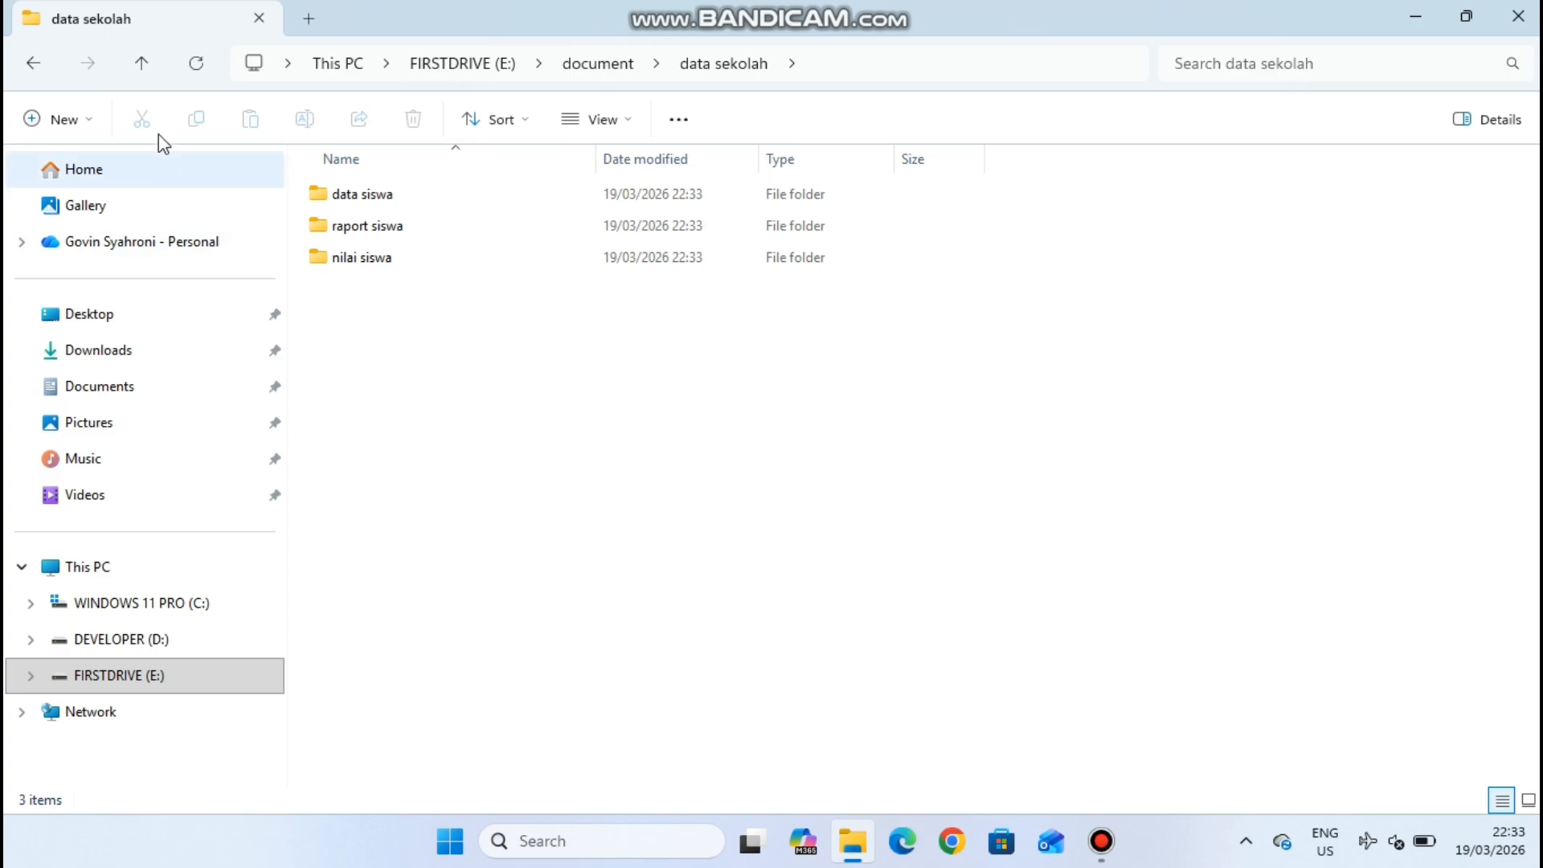
- Go back to the "document" folder, open "data tugas" and create a subfolder named "tugas desain" inside it
click(33, 64)
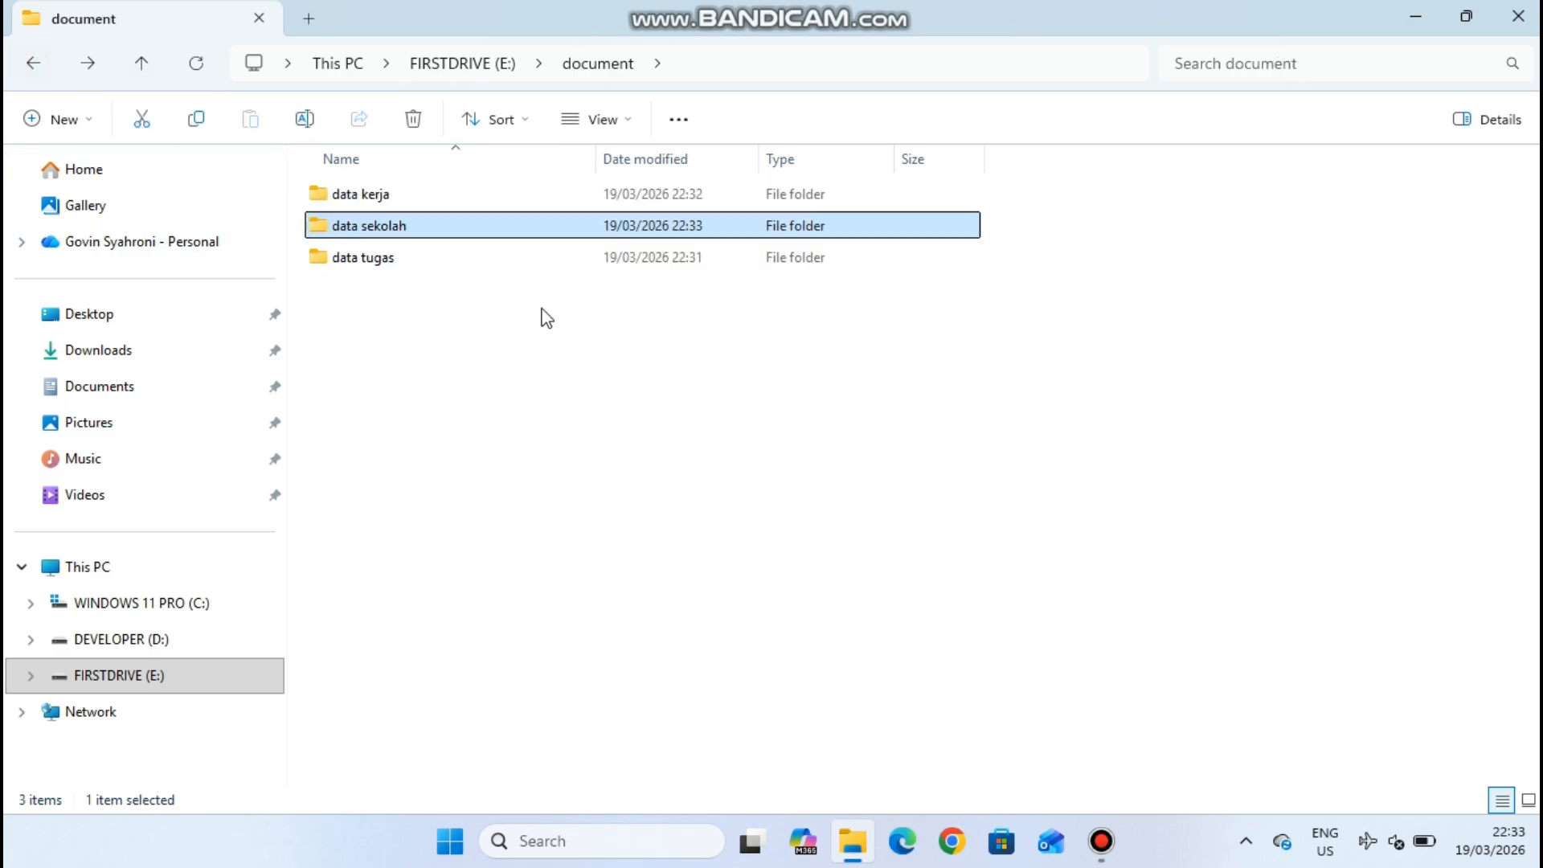
click(373, 263)
double_click(374, 265)
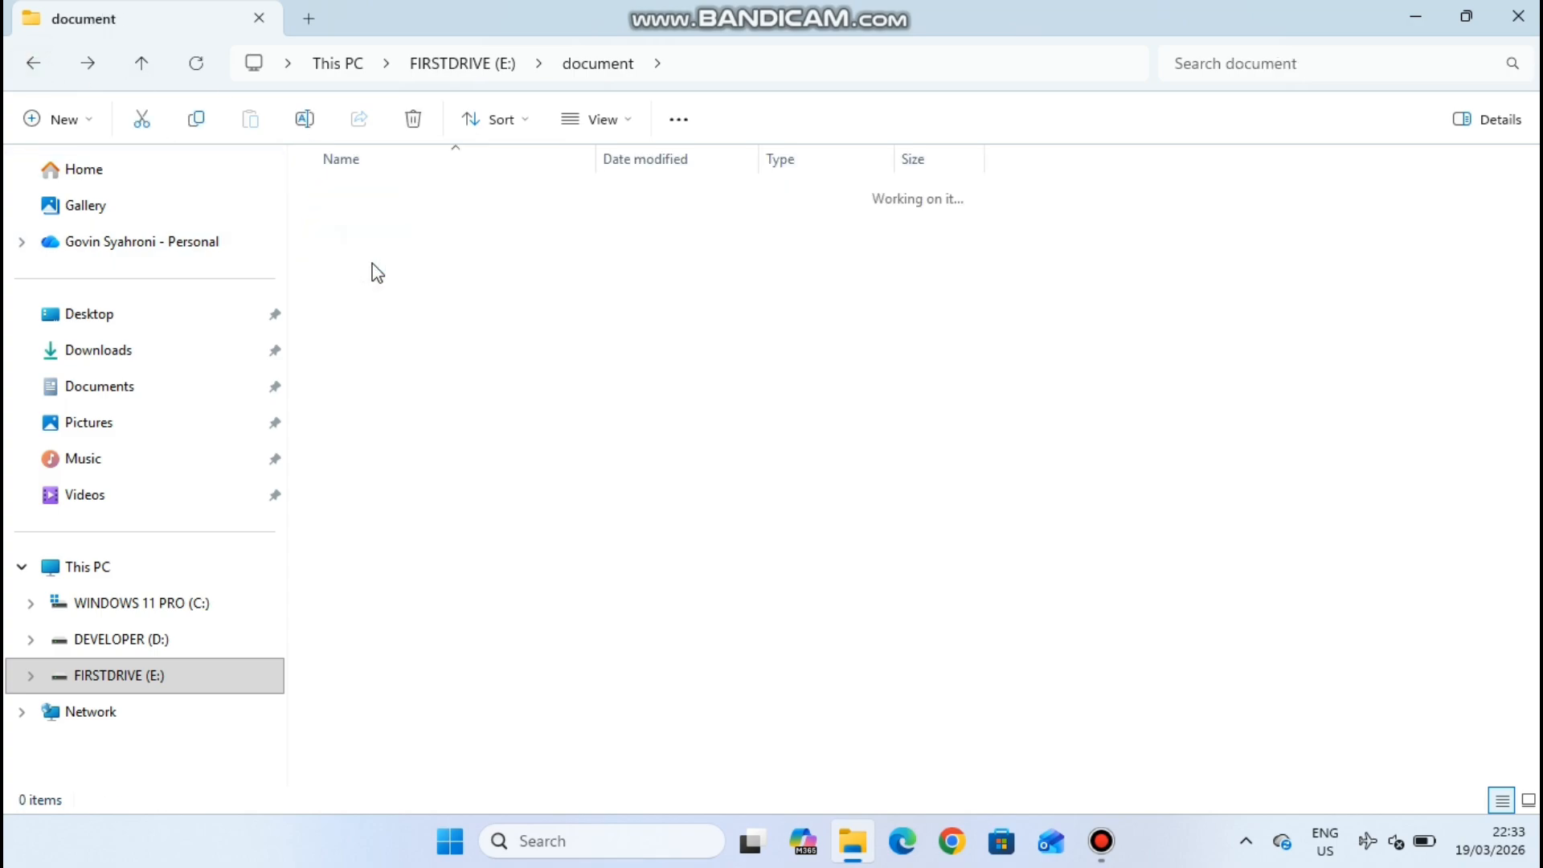
click(79, 133)
click(83, 166)
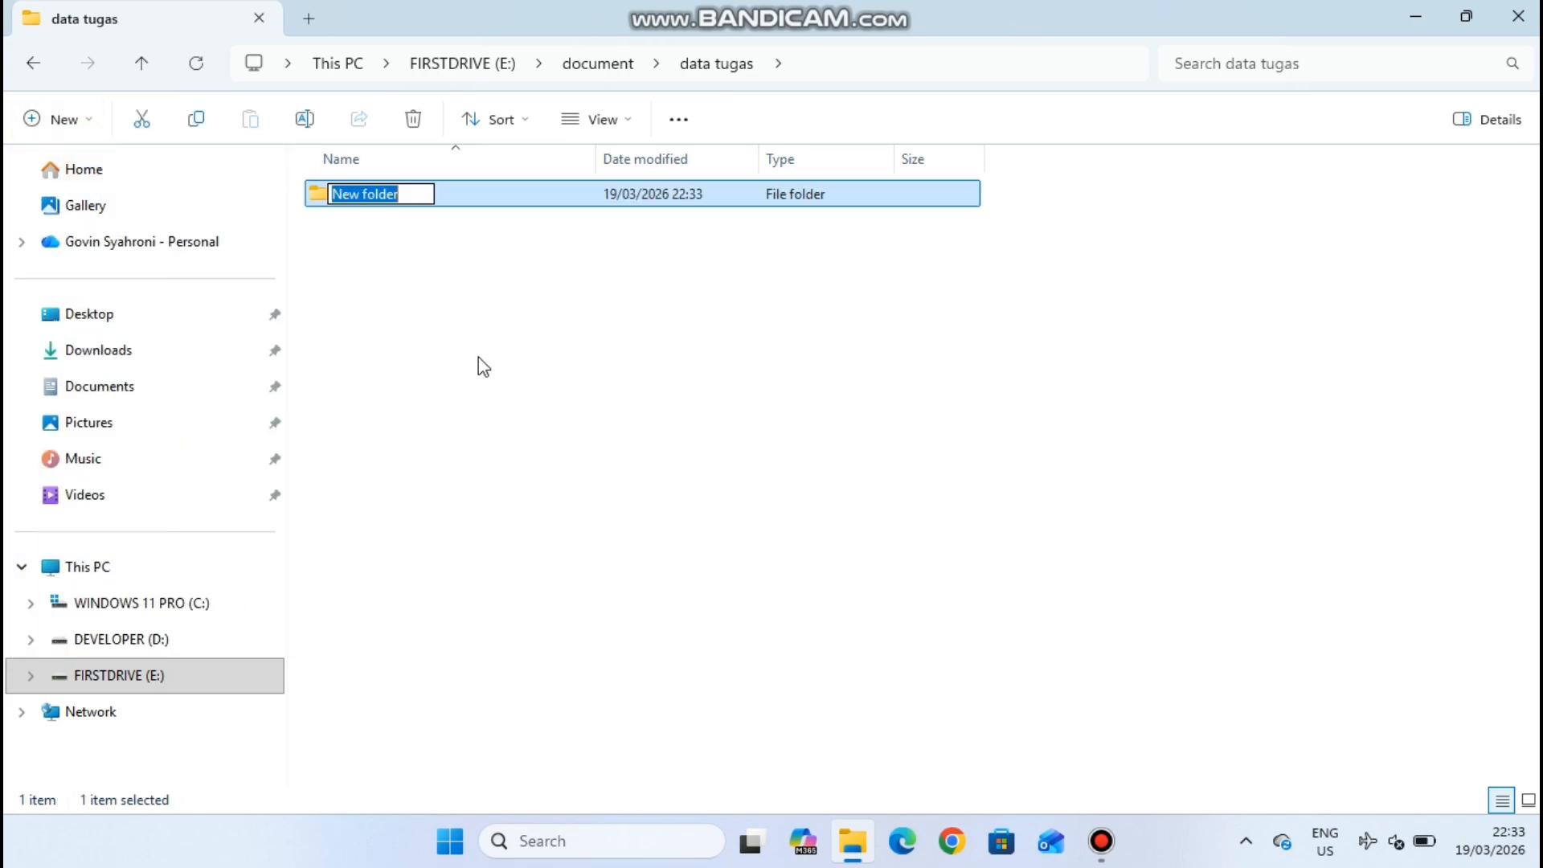
text(tug)
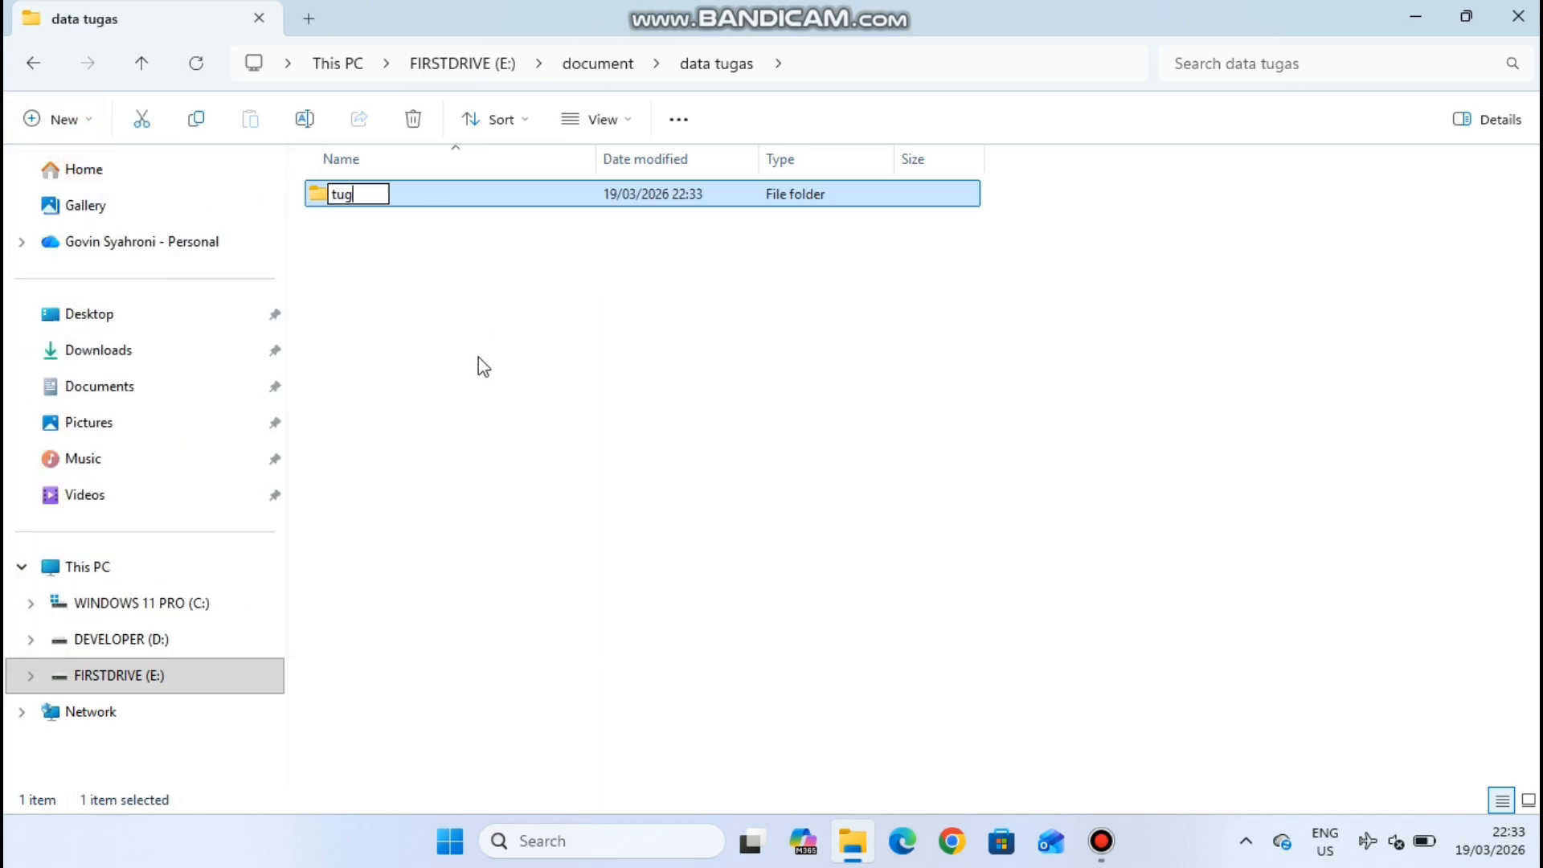
text(as desain)
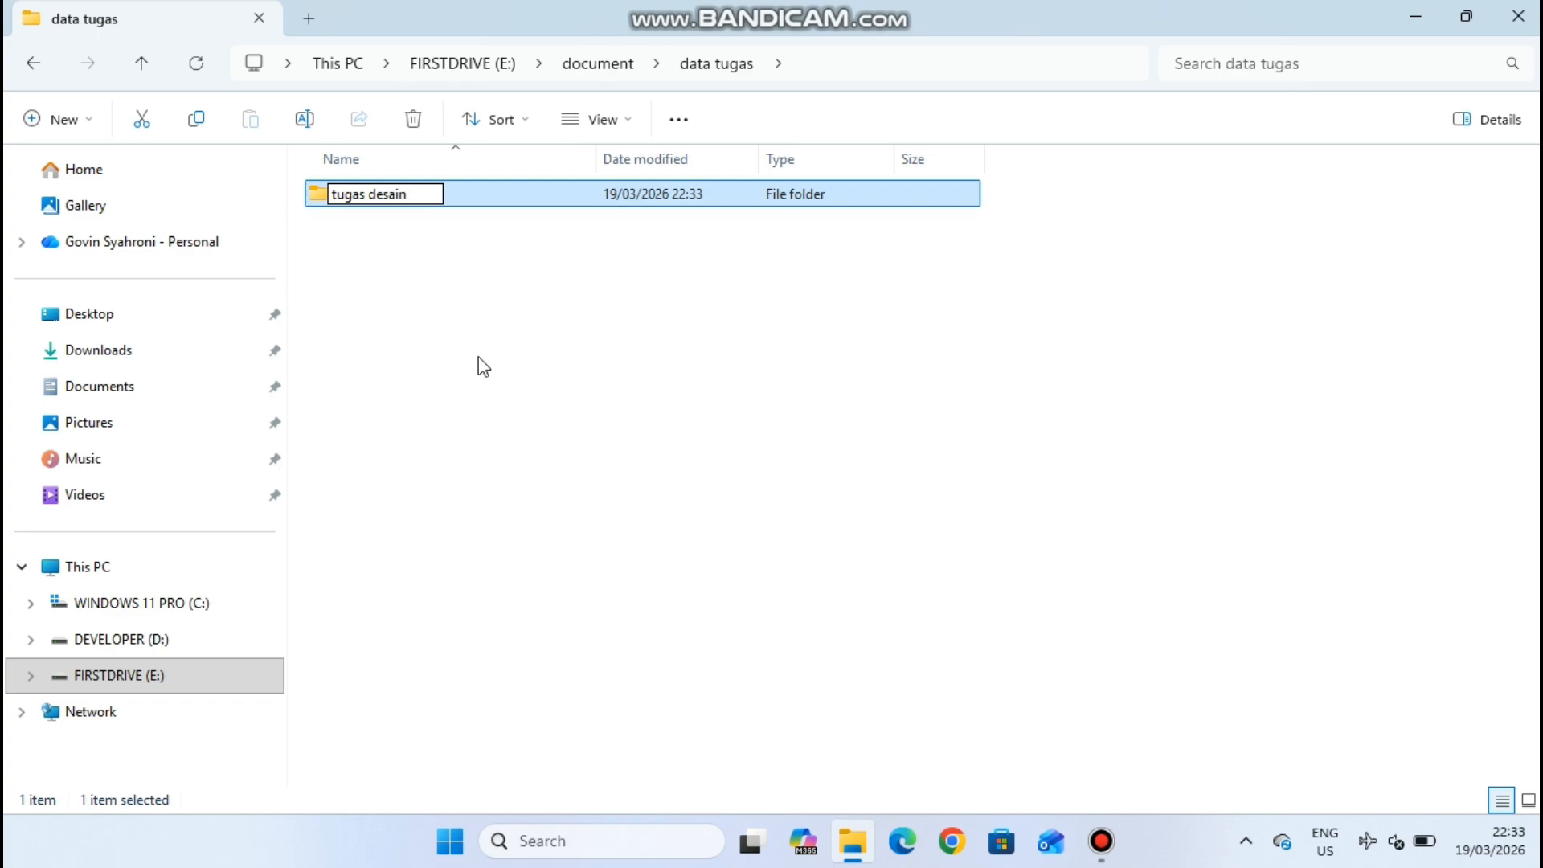
key(Return)
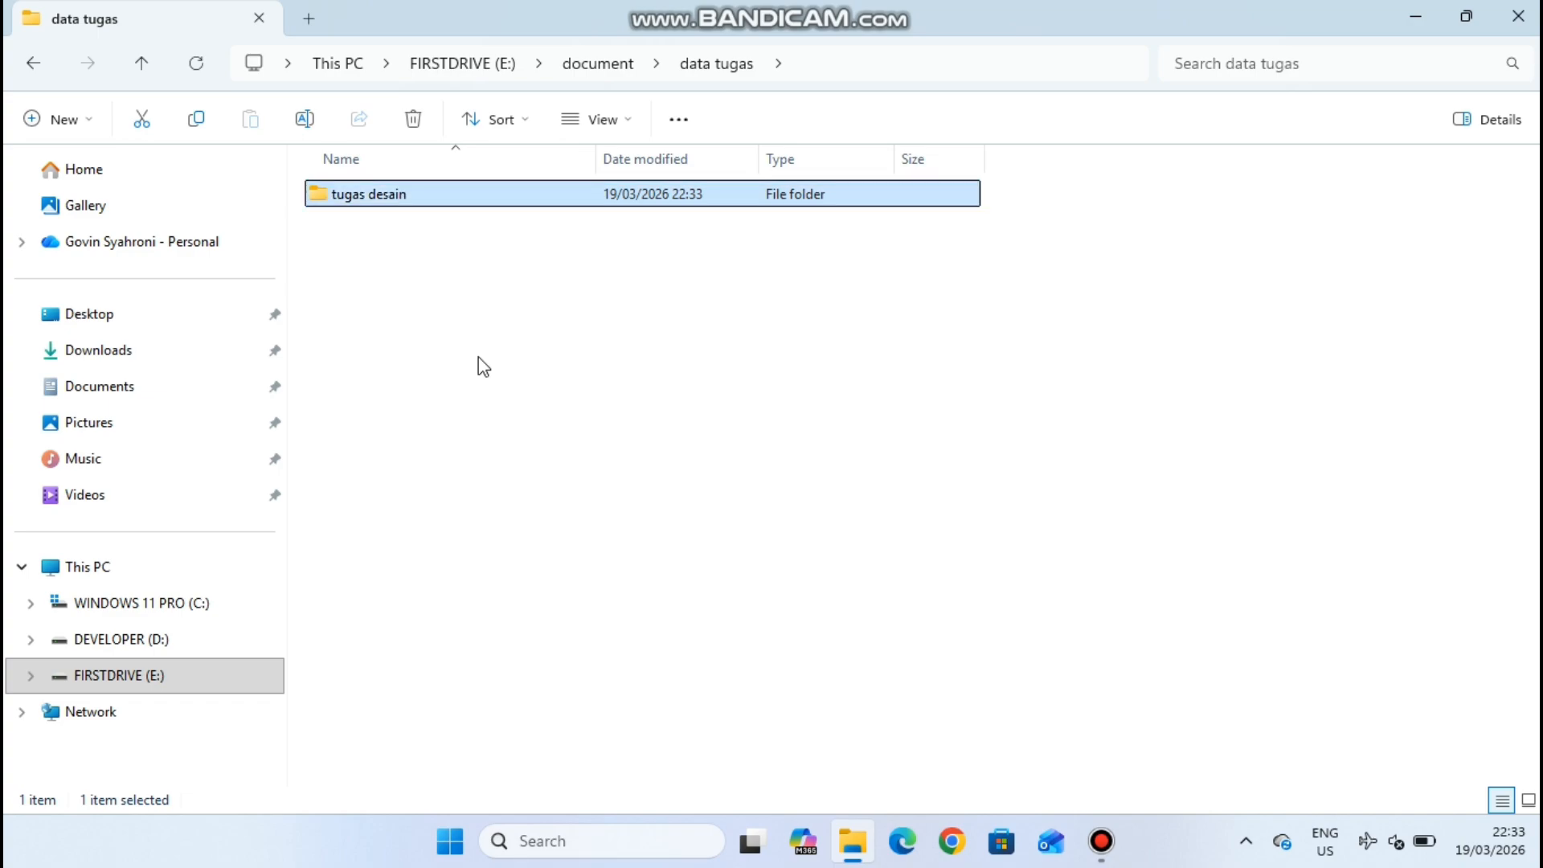
- Create a second subfolder named "makalah" in the "data tugas" folder
click(66, 121)
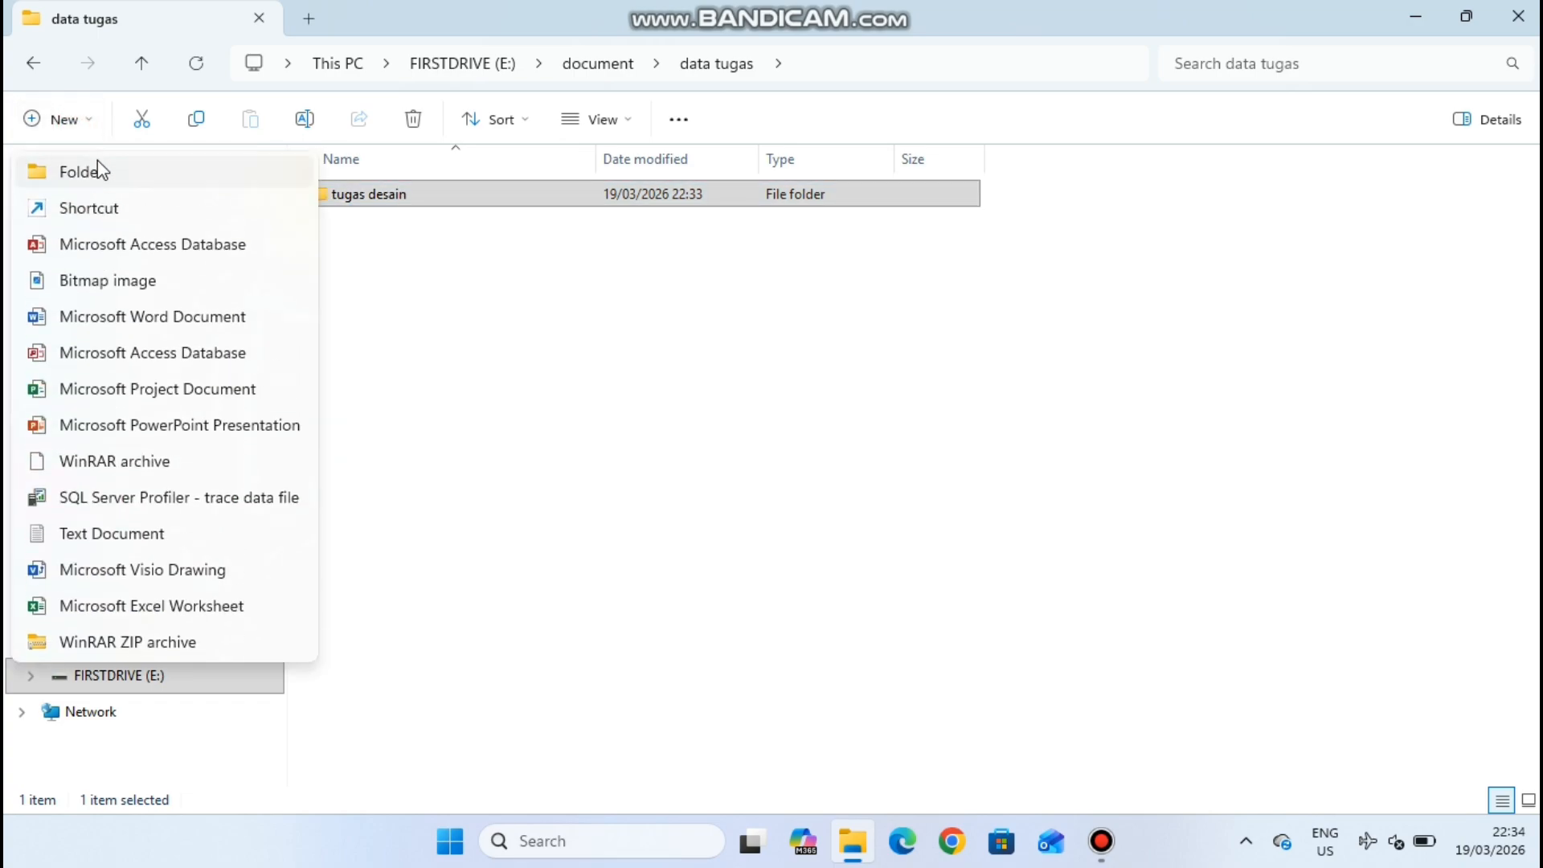
click(98, 162)
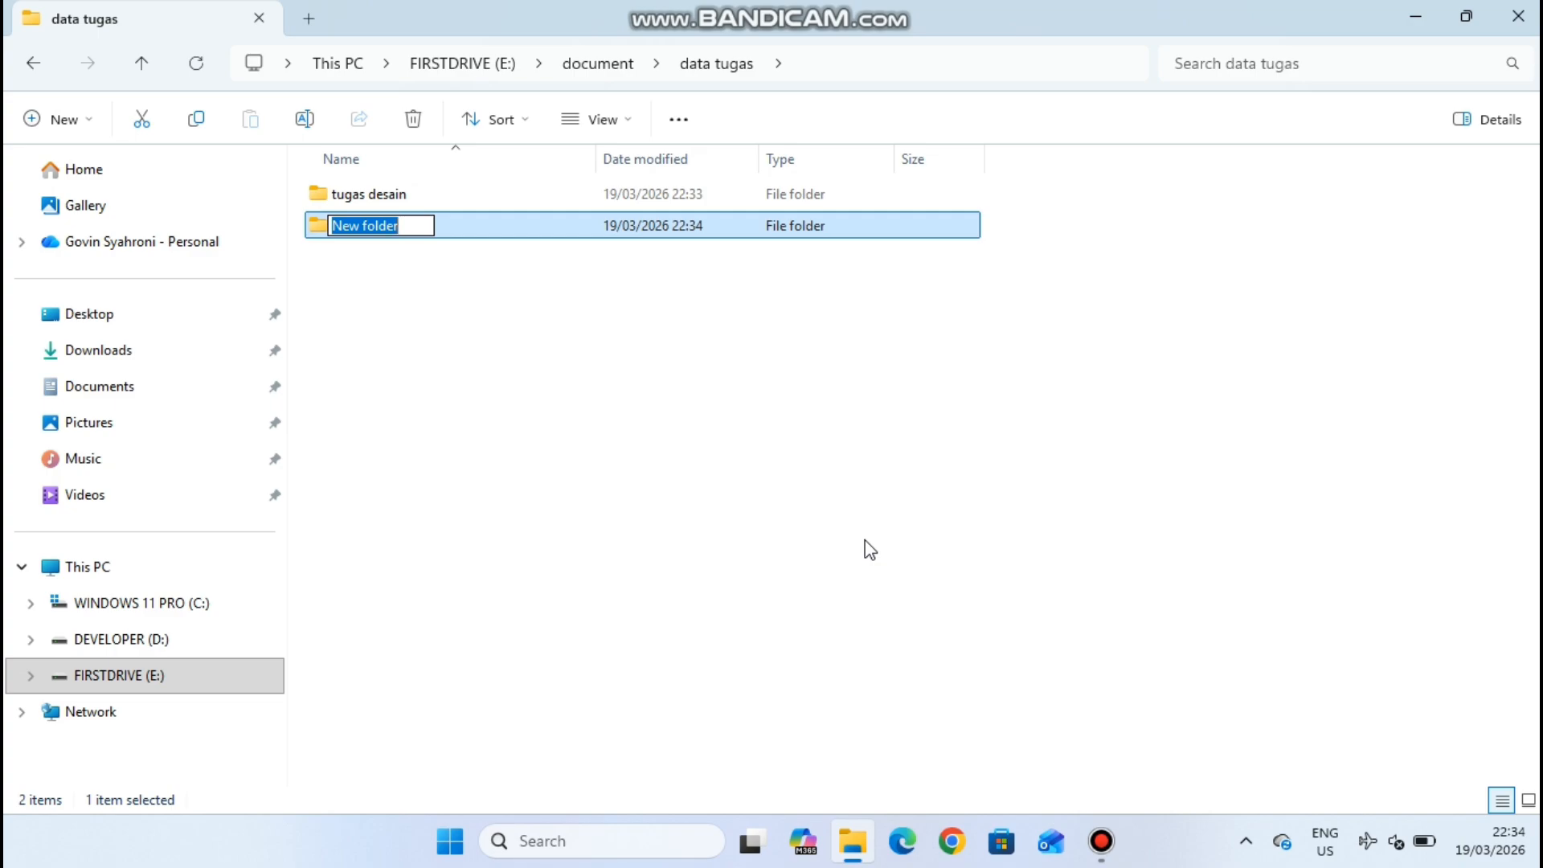
text(ma)
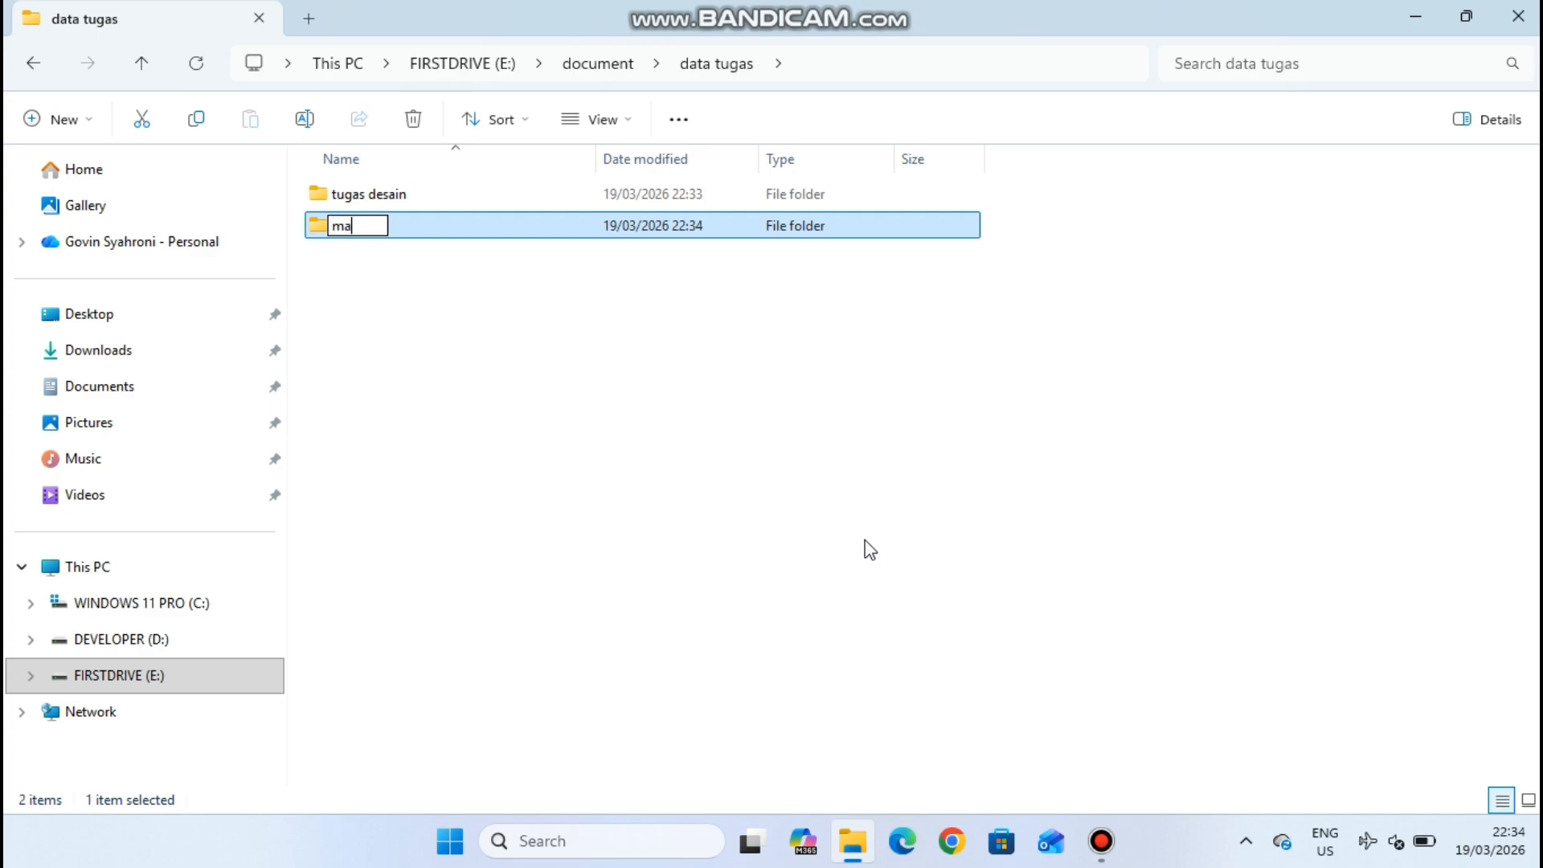
text(kalah)
key(Return)
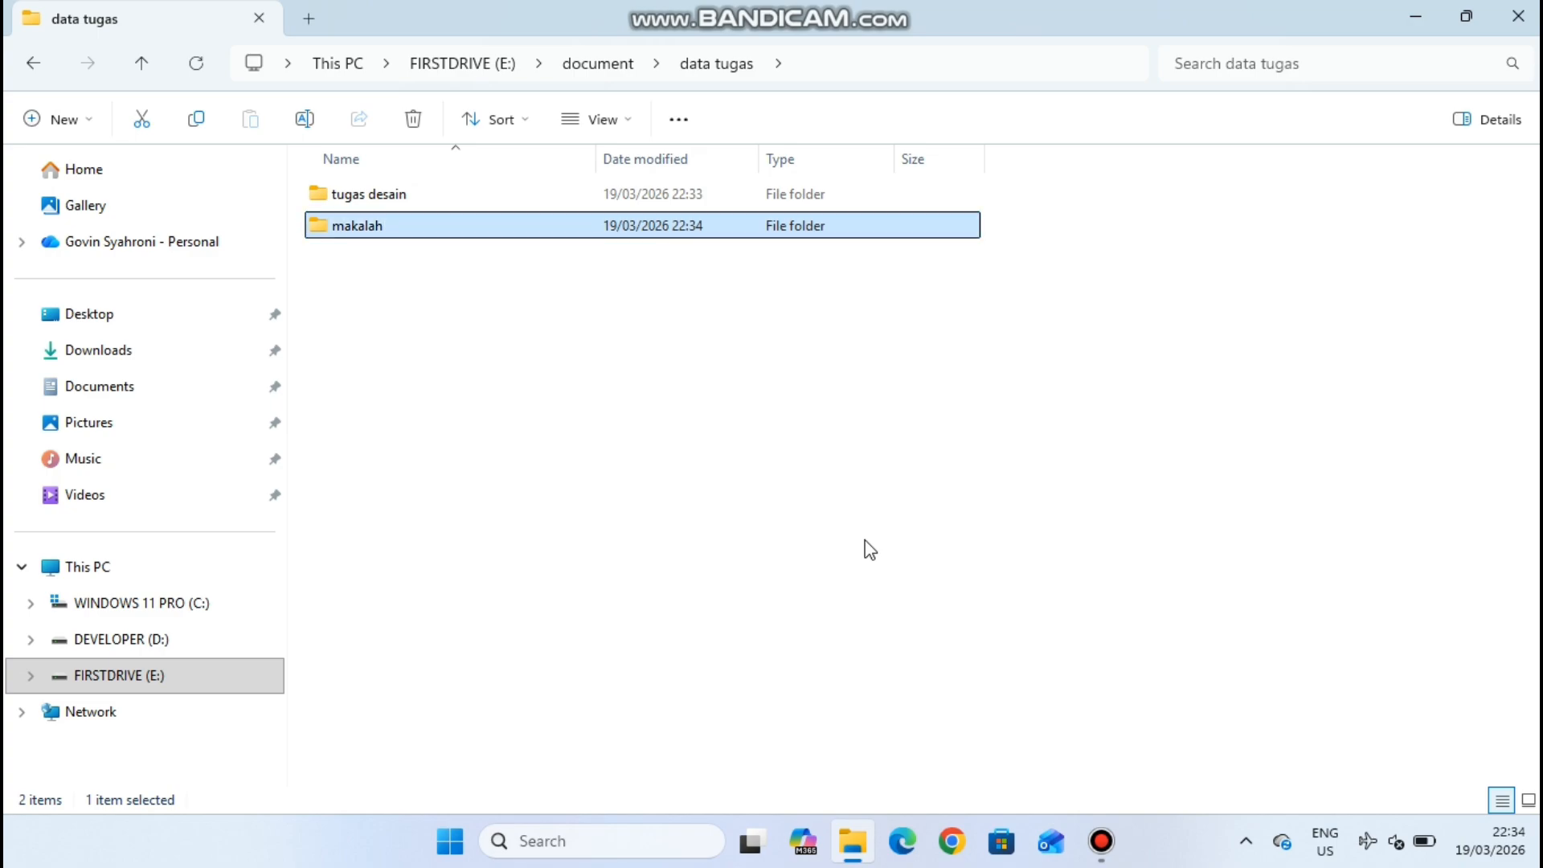
- Return to the "document" folder and close the file manager window
click(35, 68)
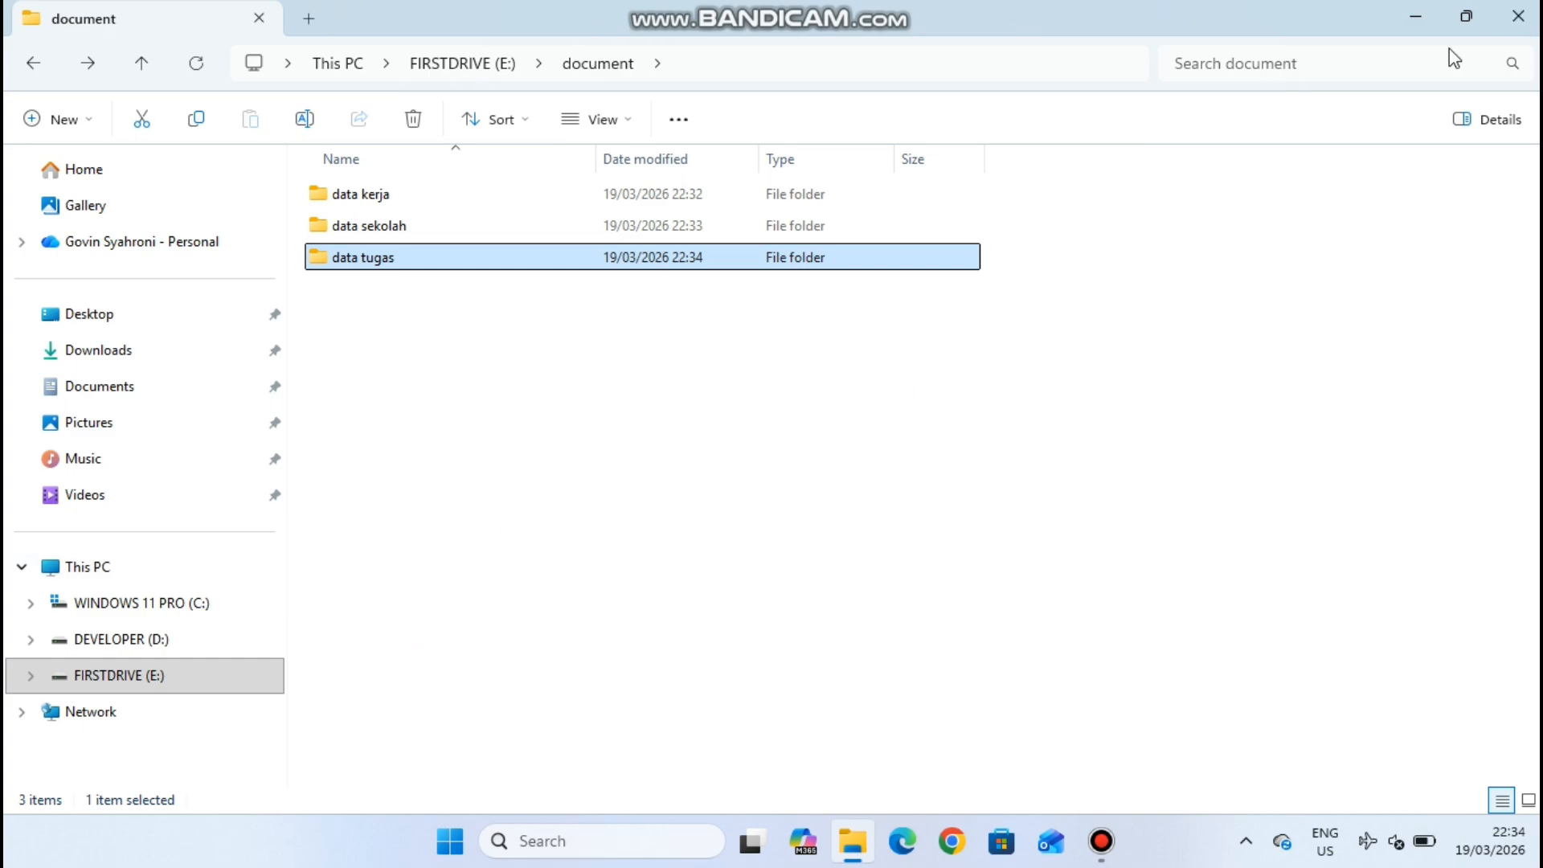
click(1517, 16)
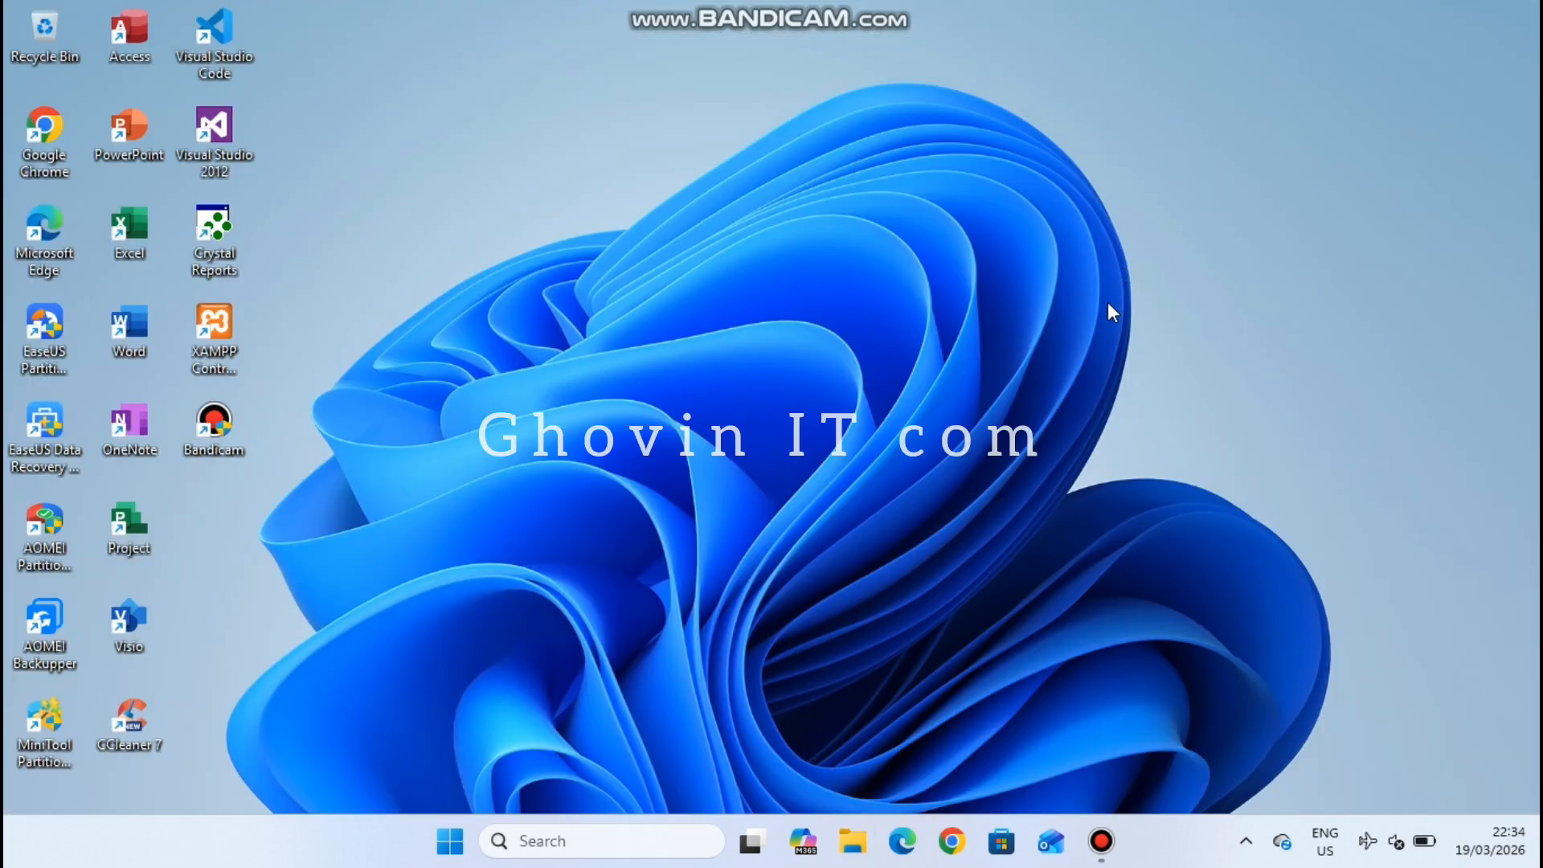
click(1101, 840)
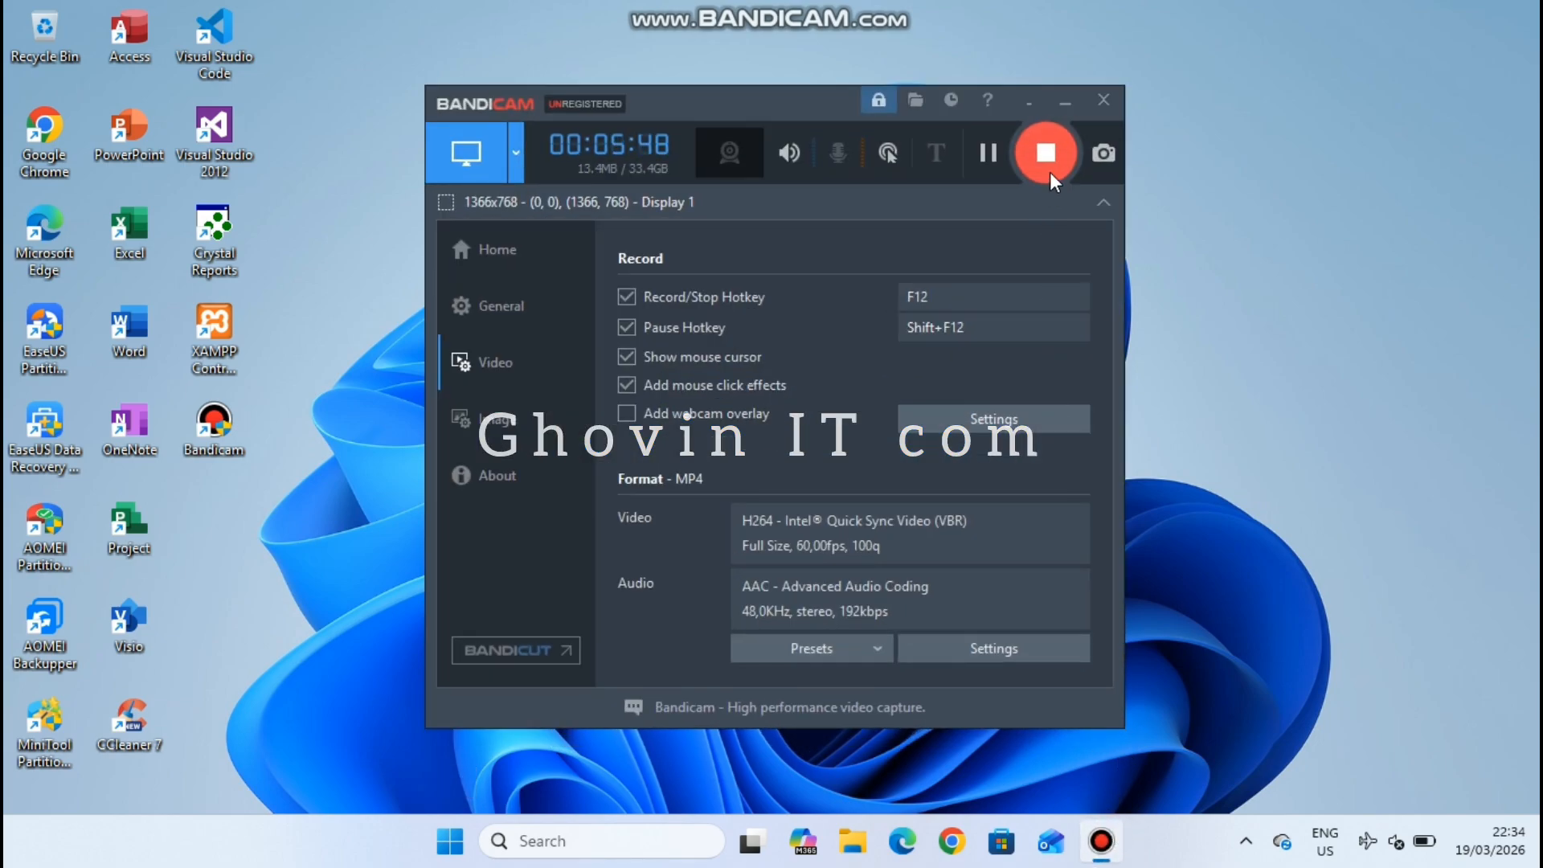